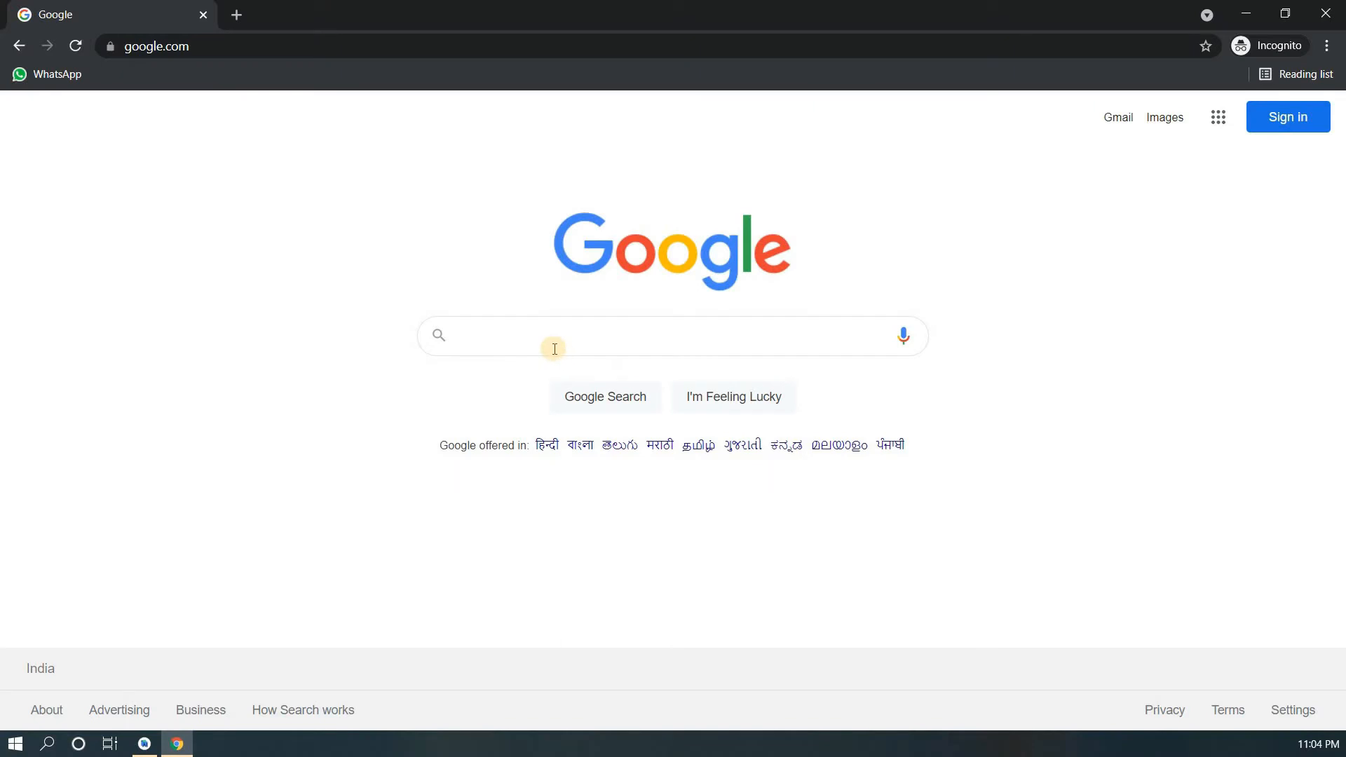
Search Google for "download git".
left_click(552, 348)
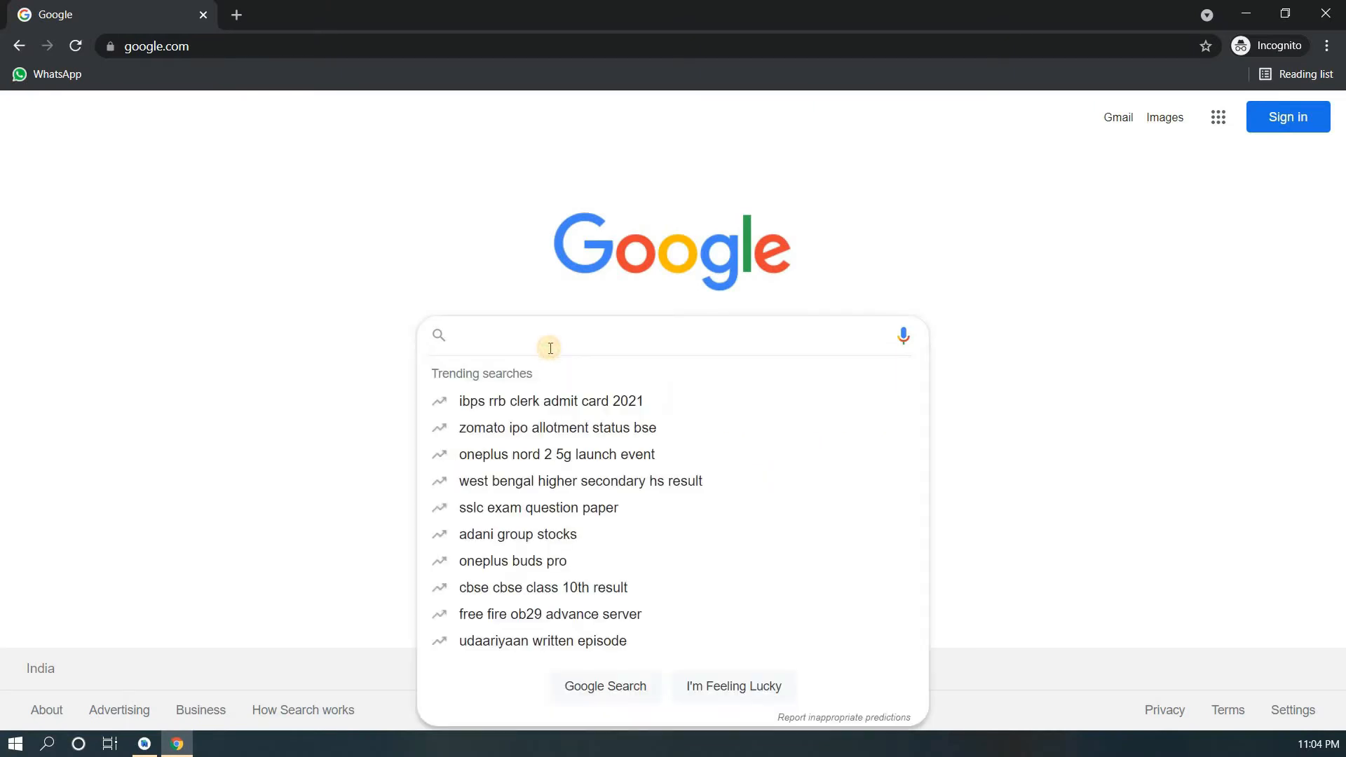
type("download")
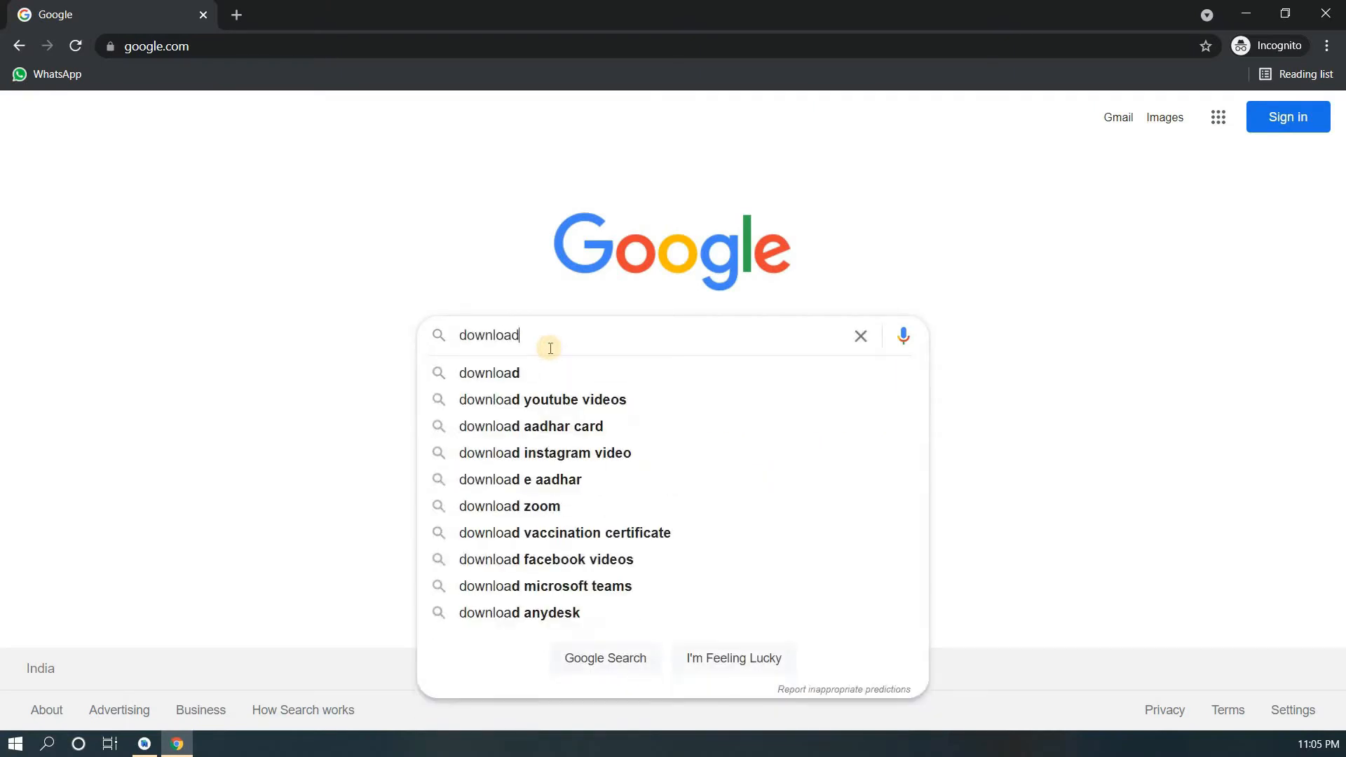
type(" git")
key("Return")
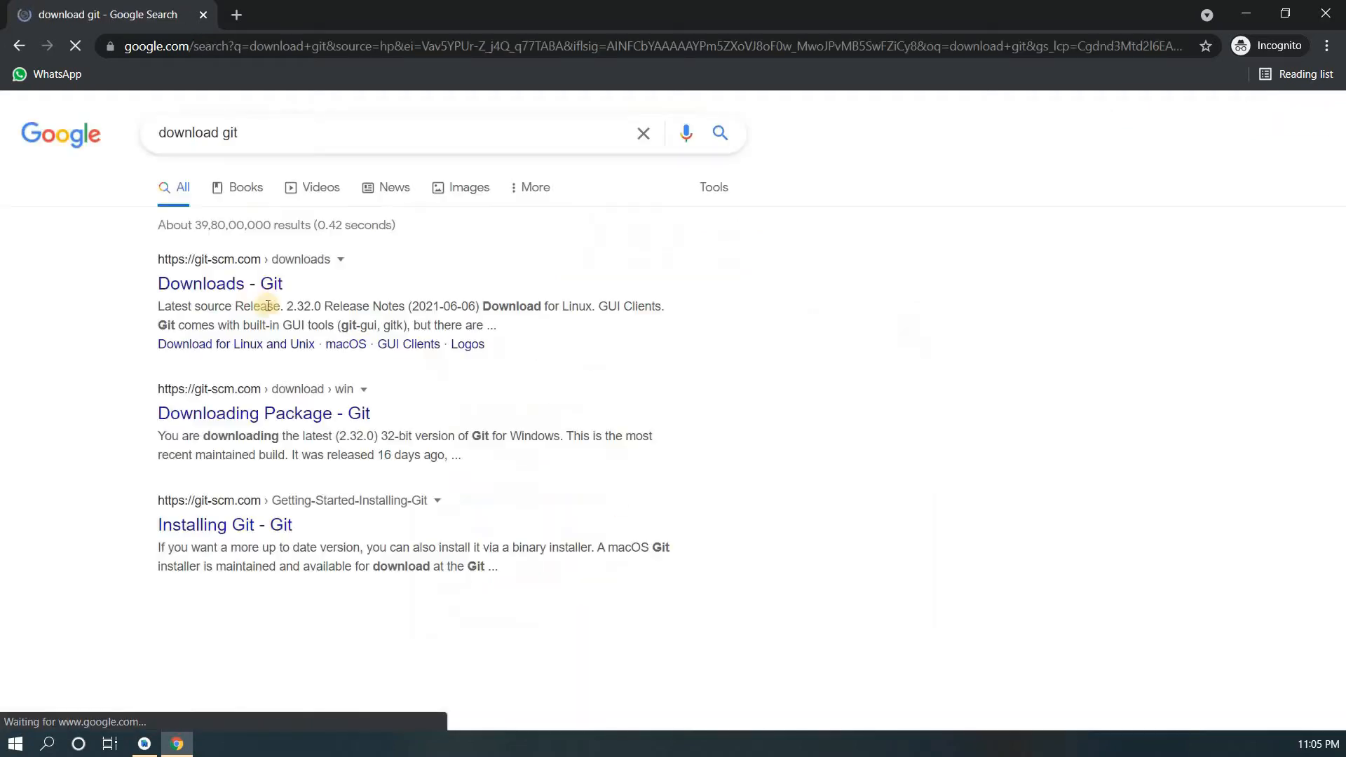
Download the latest 64-bit Git for Windows installer from git-scm.com and launch it.
left_click(237, 284)
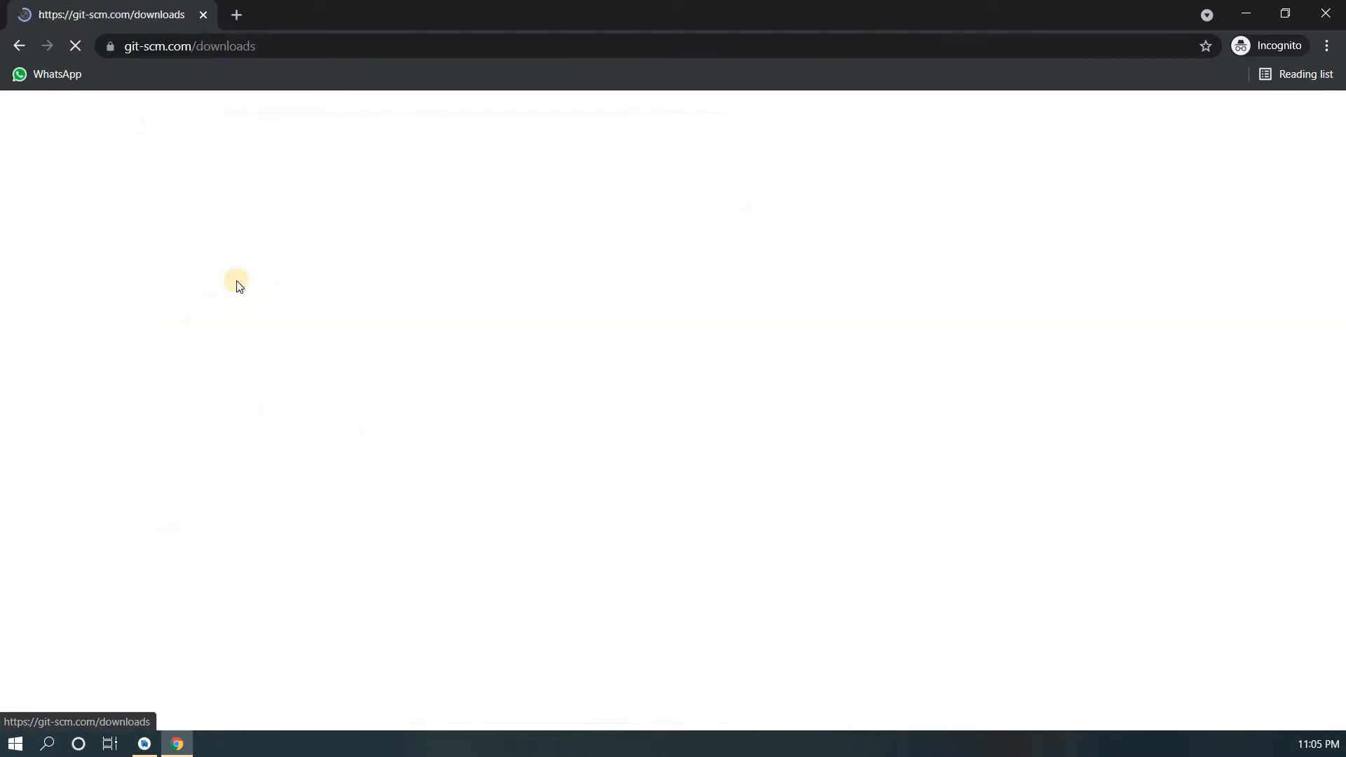
left_click(658, 281)
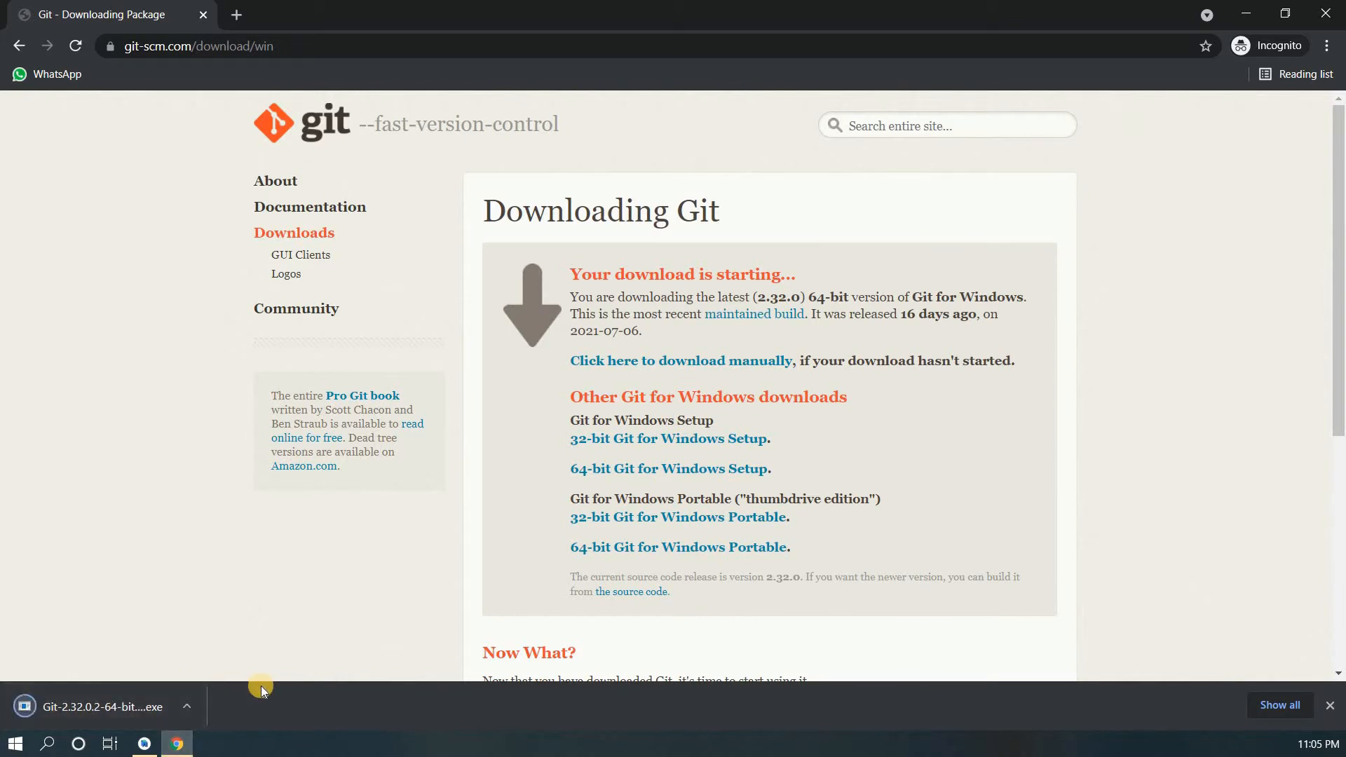
left_click(105, 715)
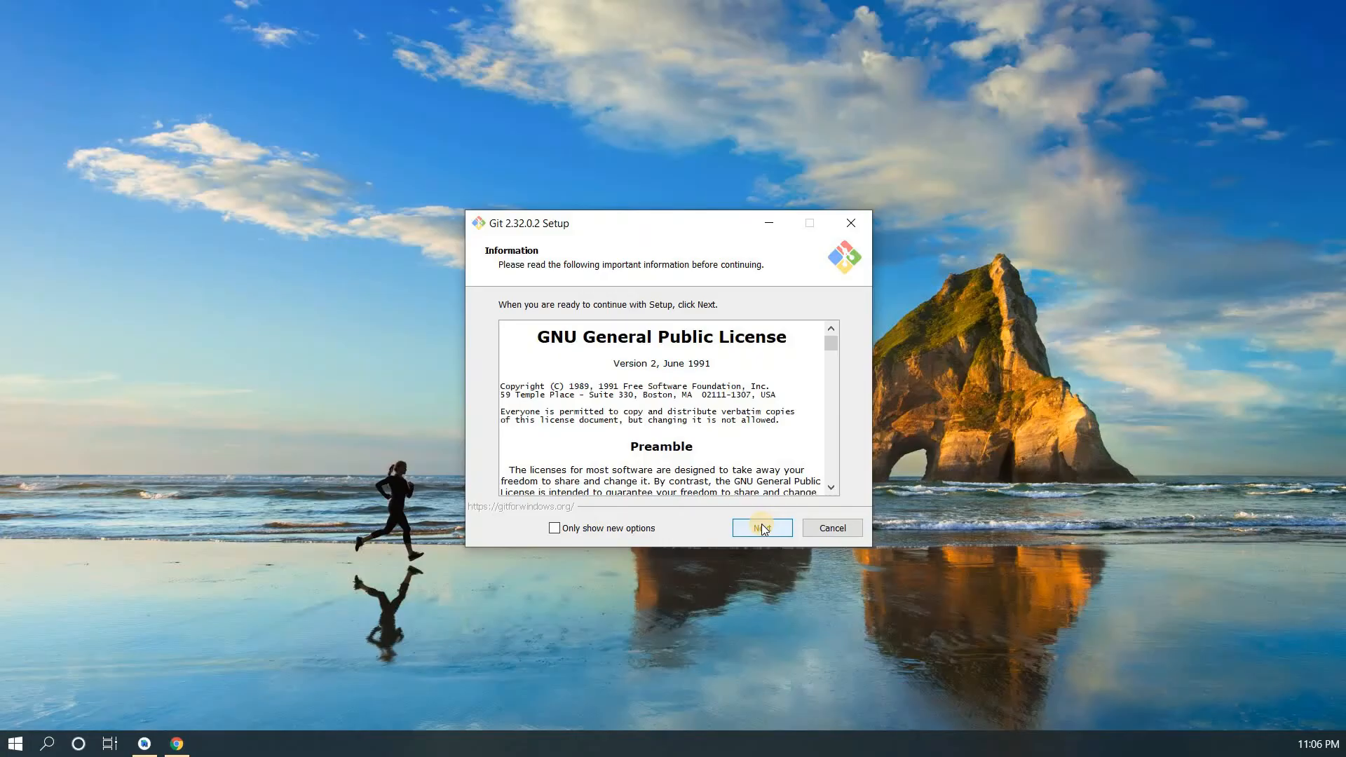
Install Git 2.32.0.2, accepting the licence and keeping the default setup options, including the default branch name and the MinTTY terminal.
left_click(763, 527)
left_click(764, 527)
left_click(763, 528)
left_click(764, 527)
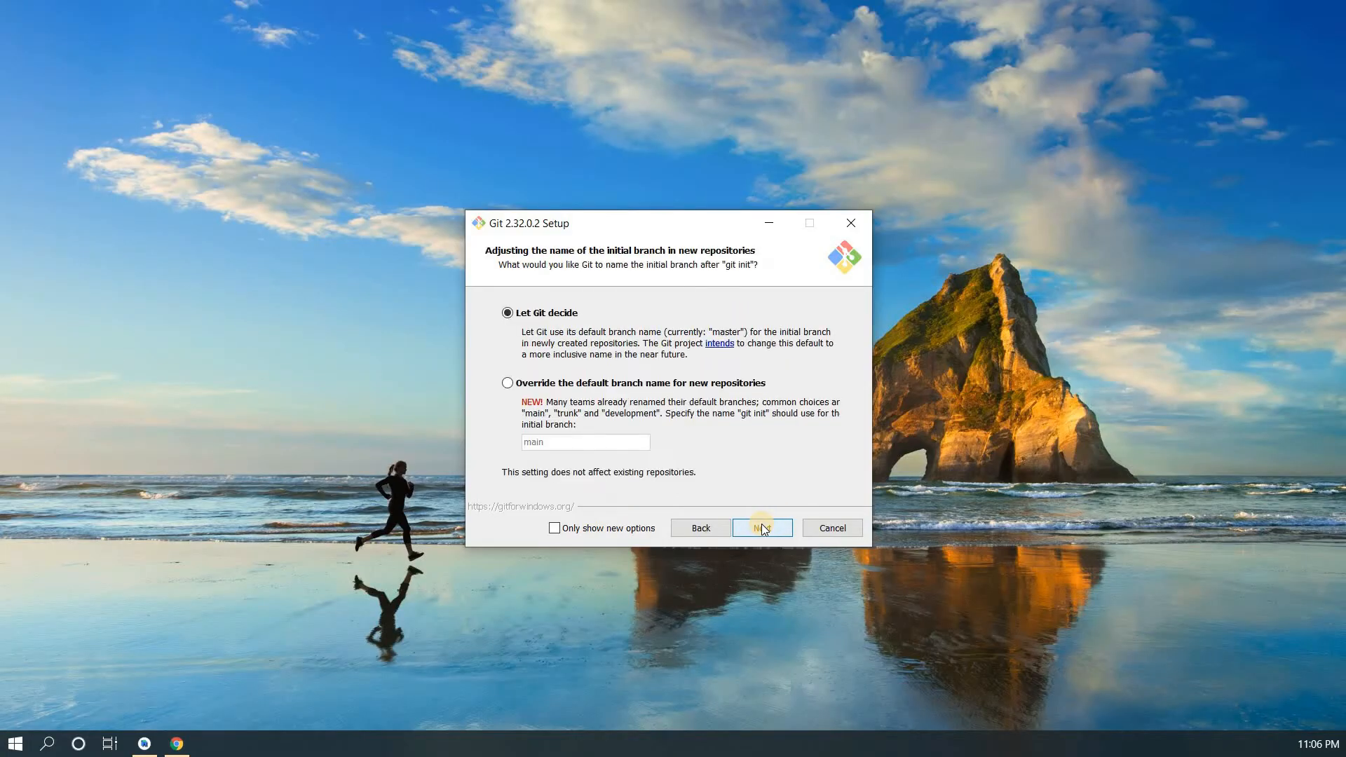
left_click(763, 528)
left_click(764, 528)
left_click(763, 528)
left_click(764, 527)
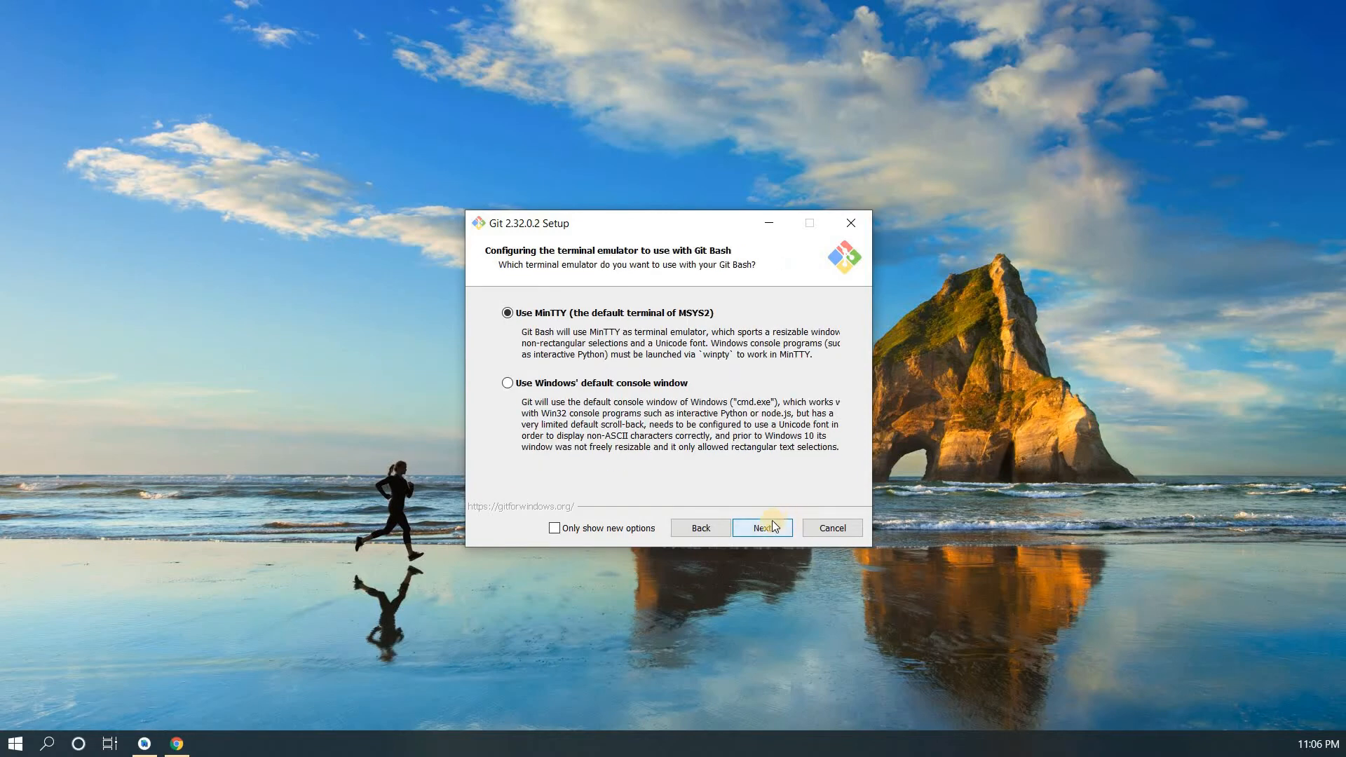
left_click(763, 528)
left_click(773, 525)
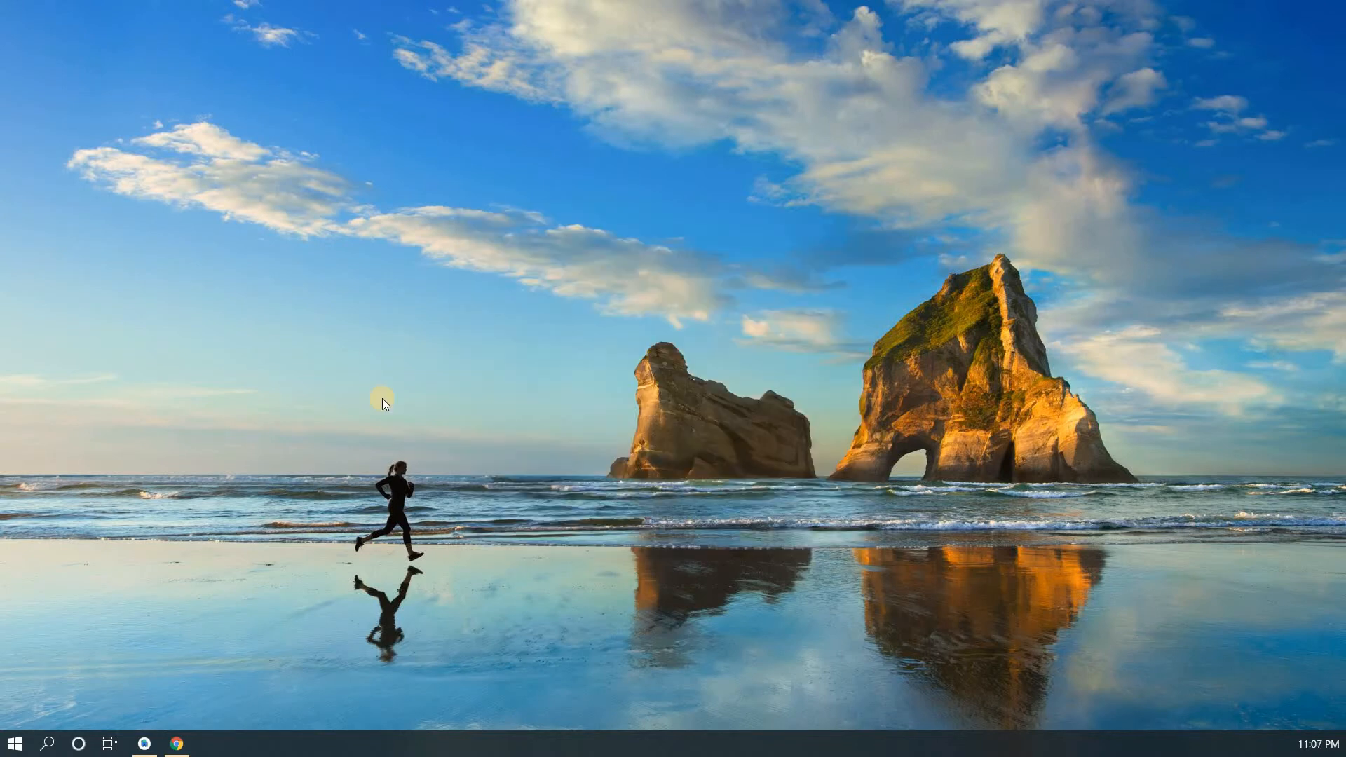
Switch to Android Studio and open the Git page of the Version Control settings.
left_click(144, 743)
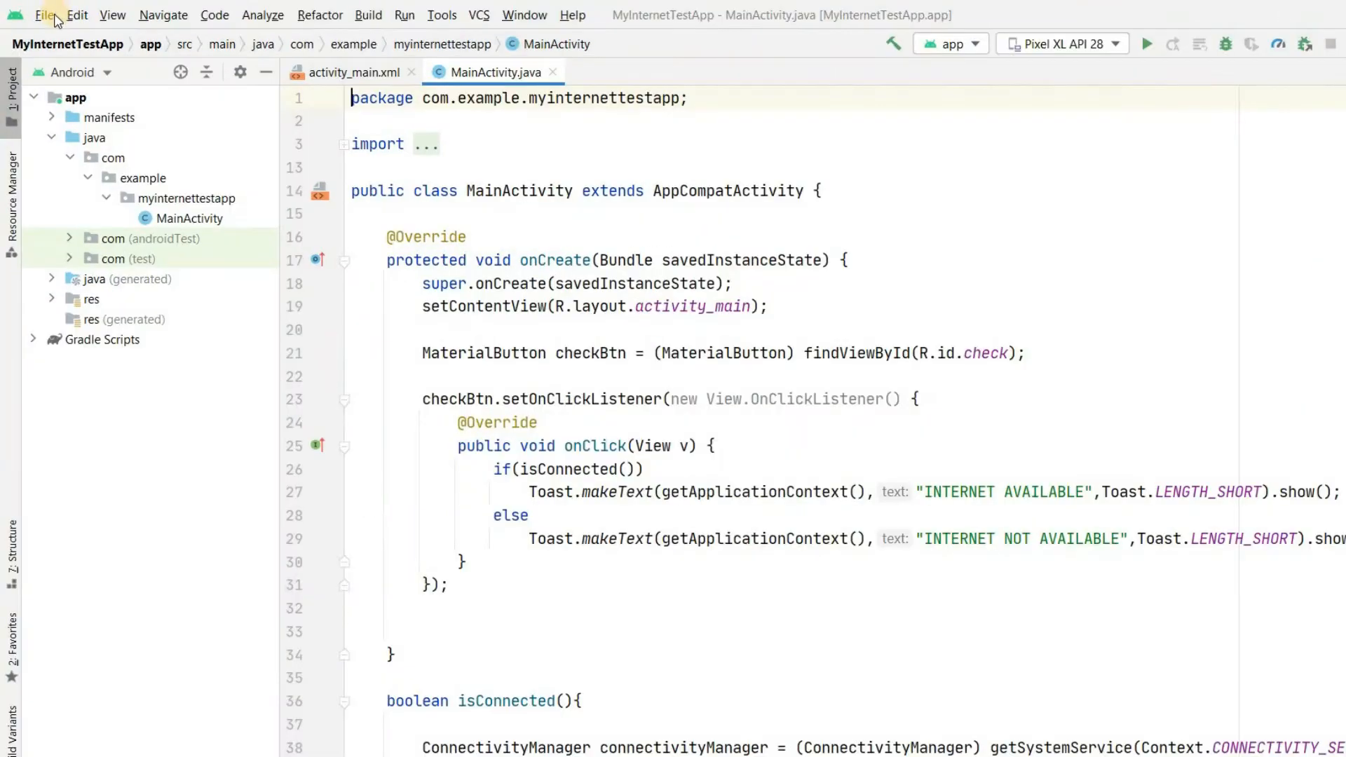
left_click(40, 14)
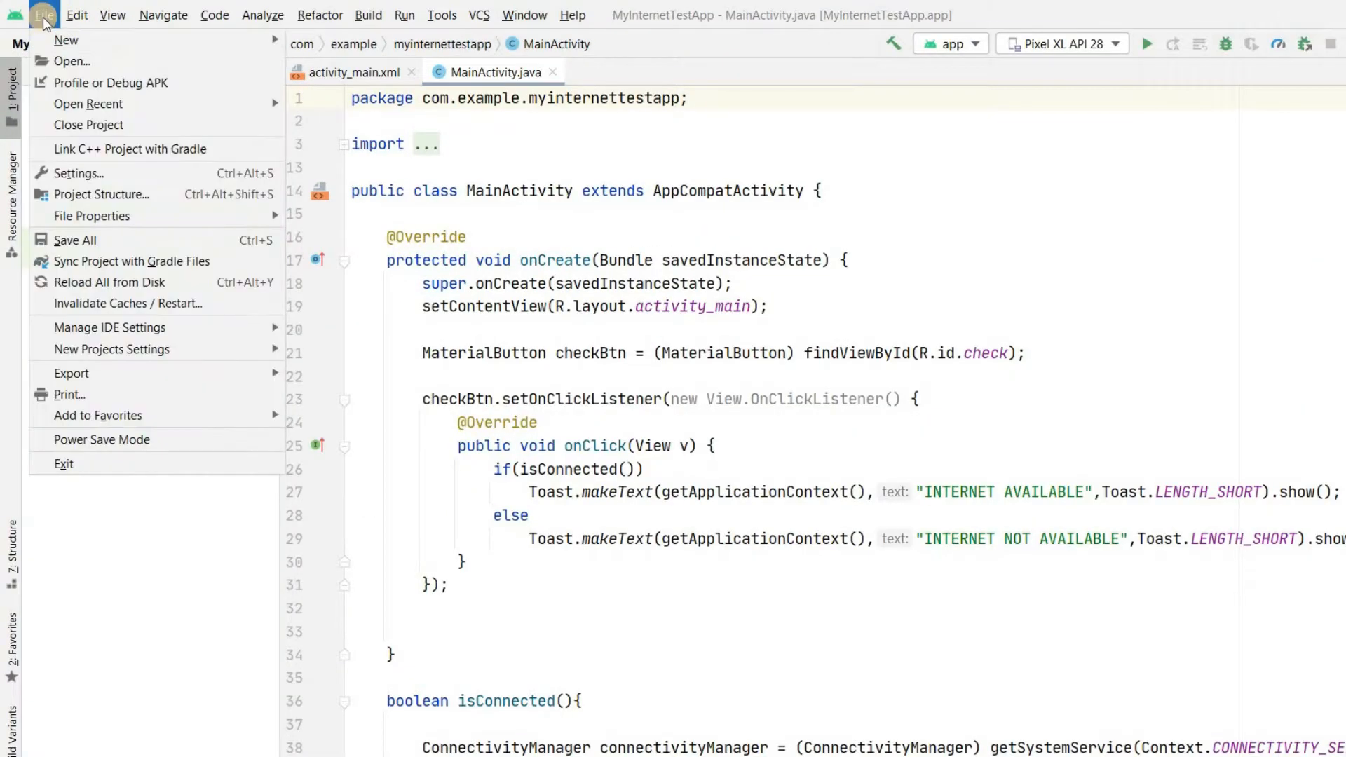
left_click(86, 174)
left_click(325, 243)
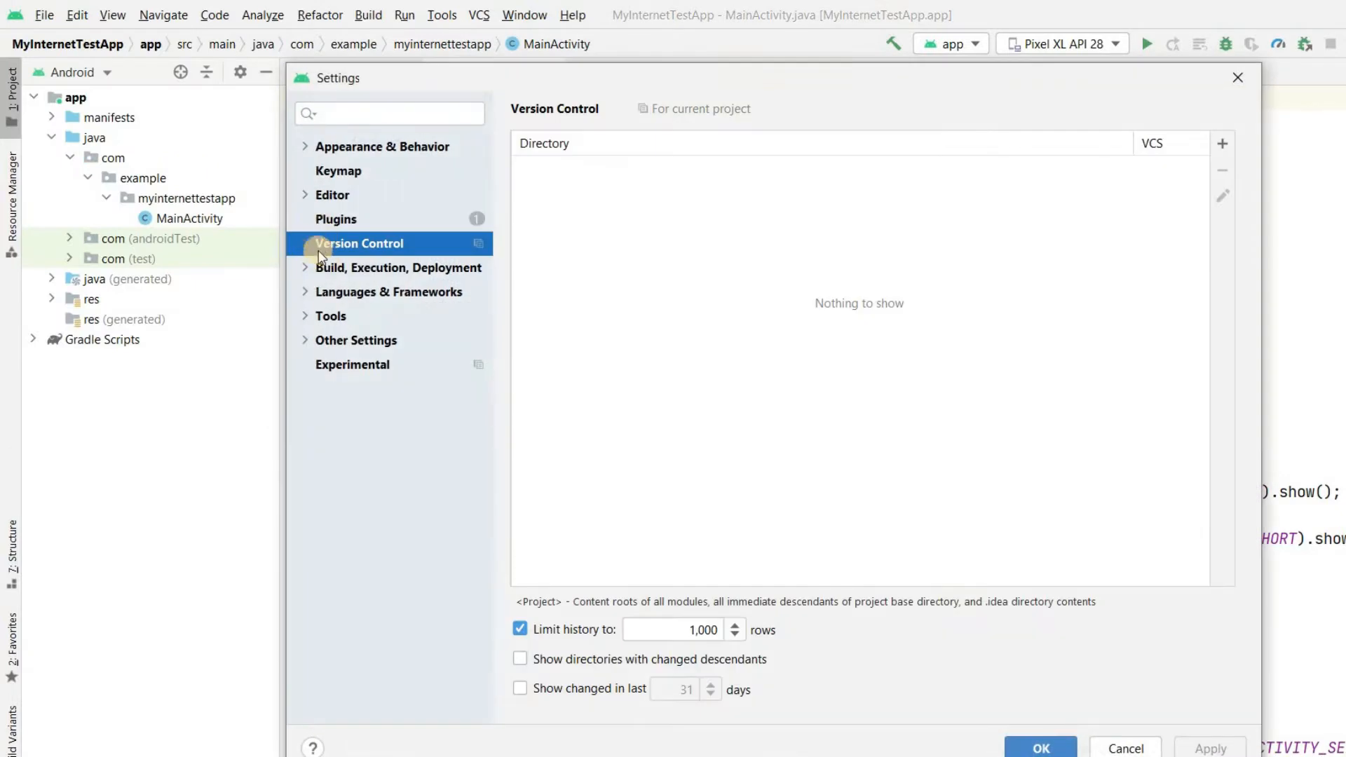
left_click(305, 243)
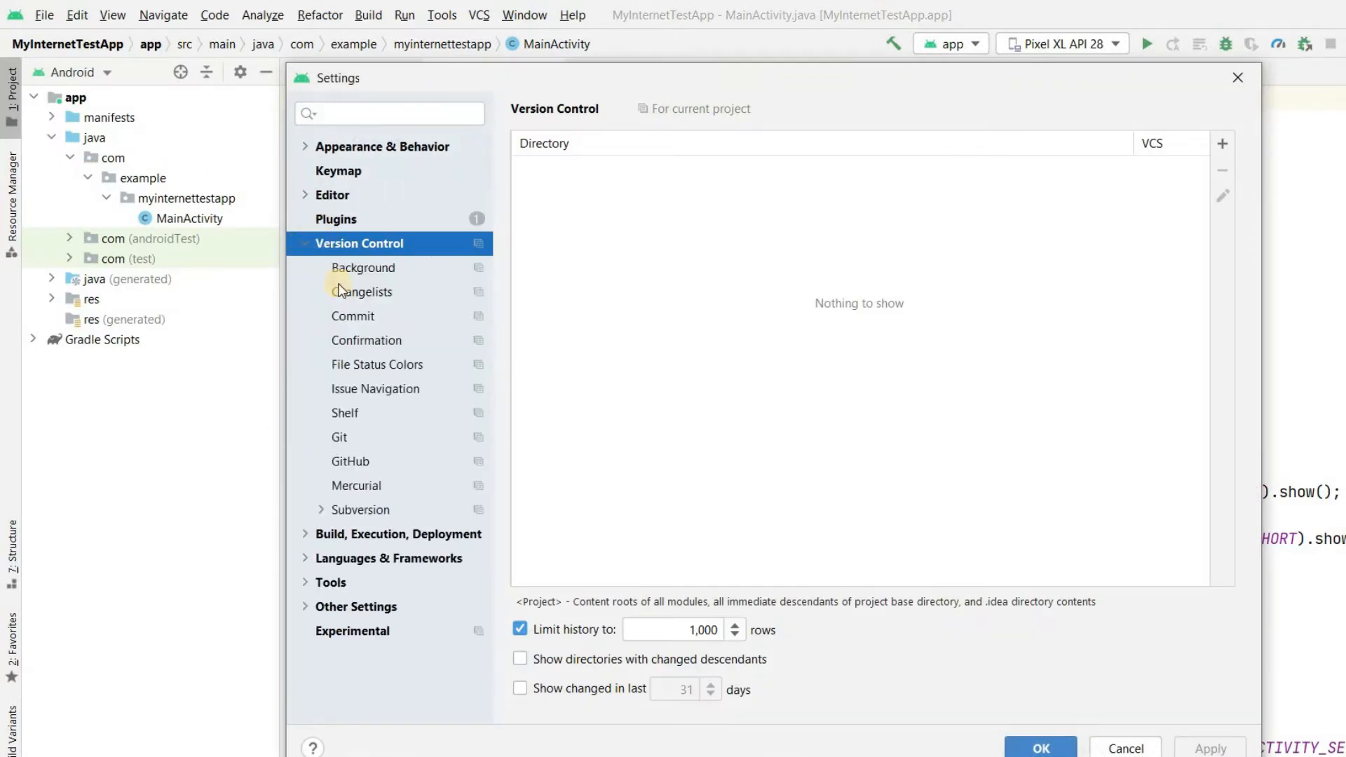
left_click(358, 440)
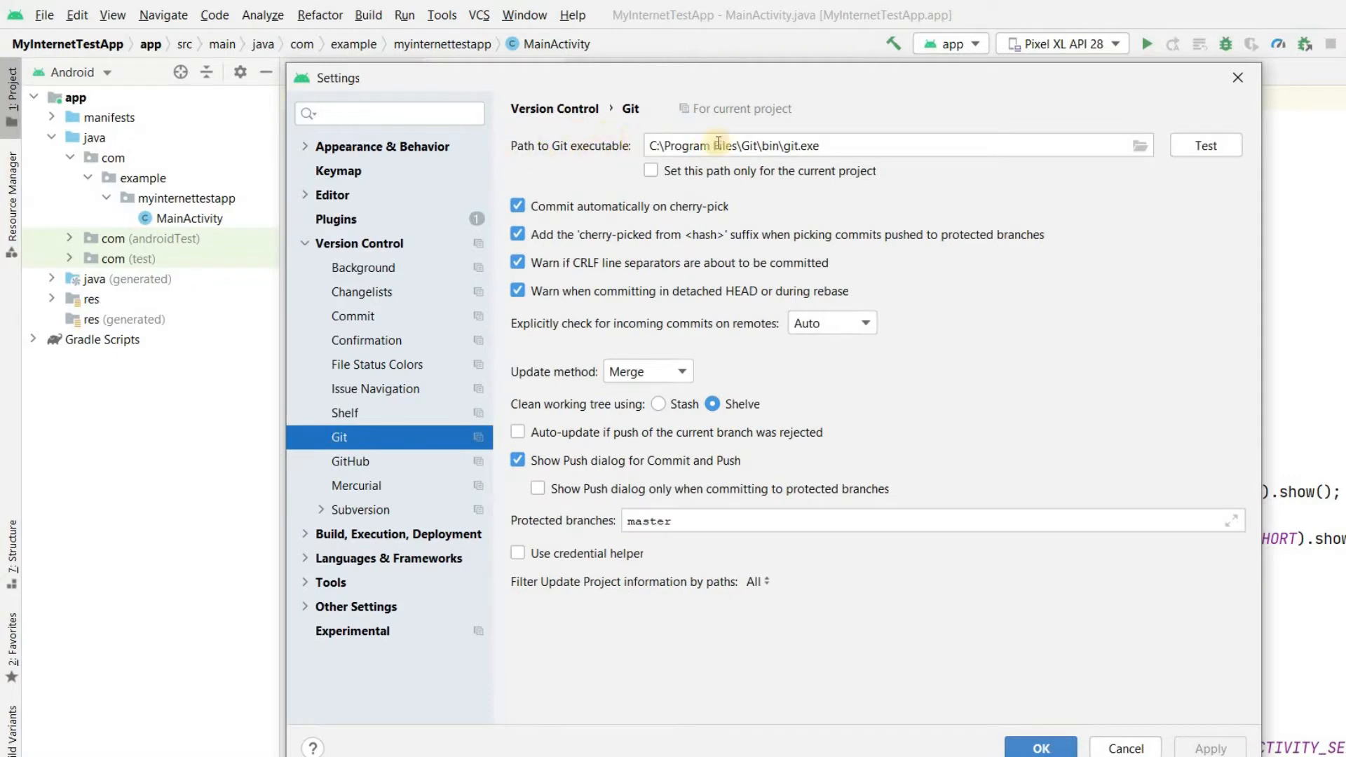
Check the Git executable's location in the file chooser without changing it, test the configured path, and close the settings.
left_click_drag(821, 145, 642, 146)
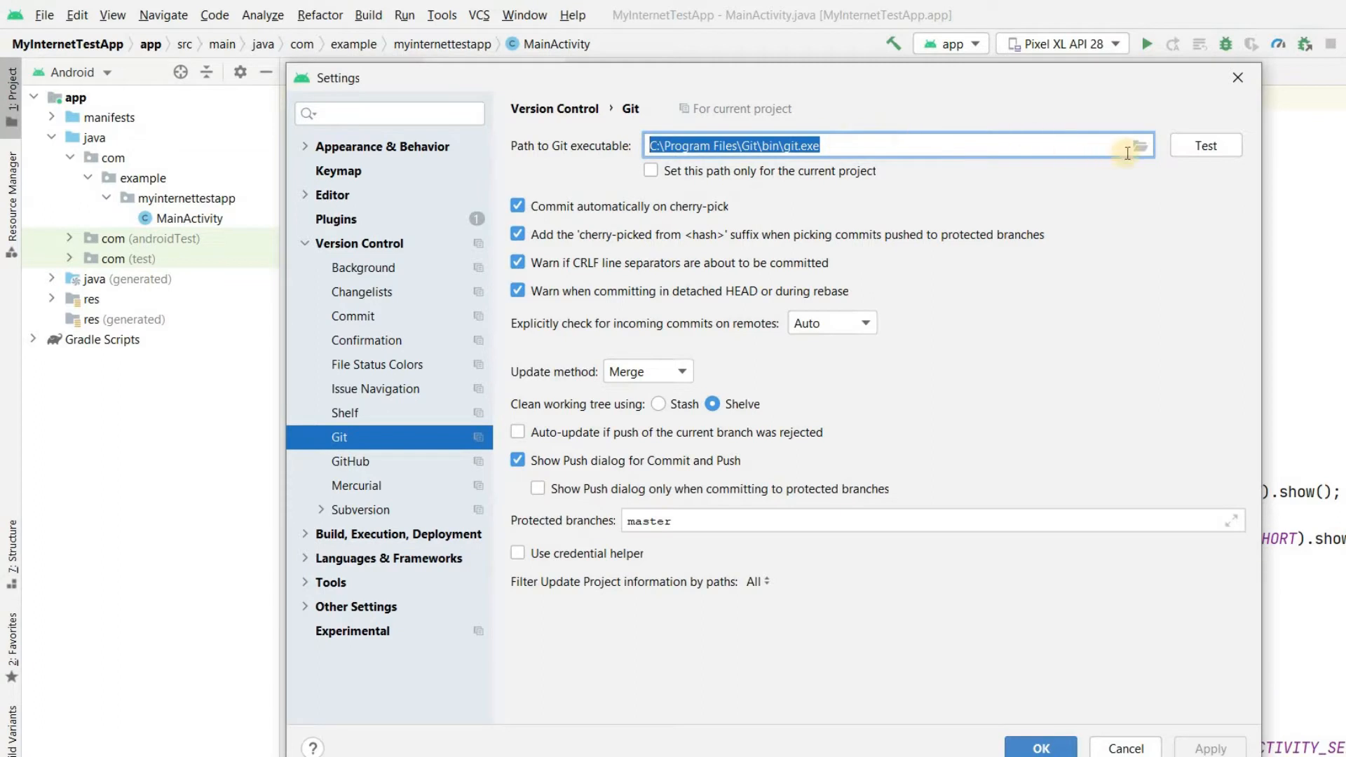
left_click(1142, 146)
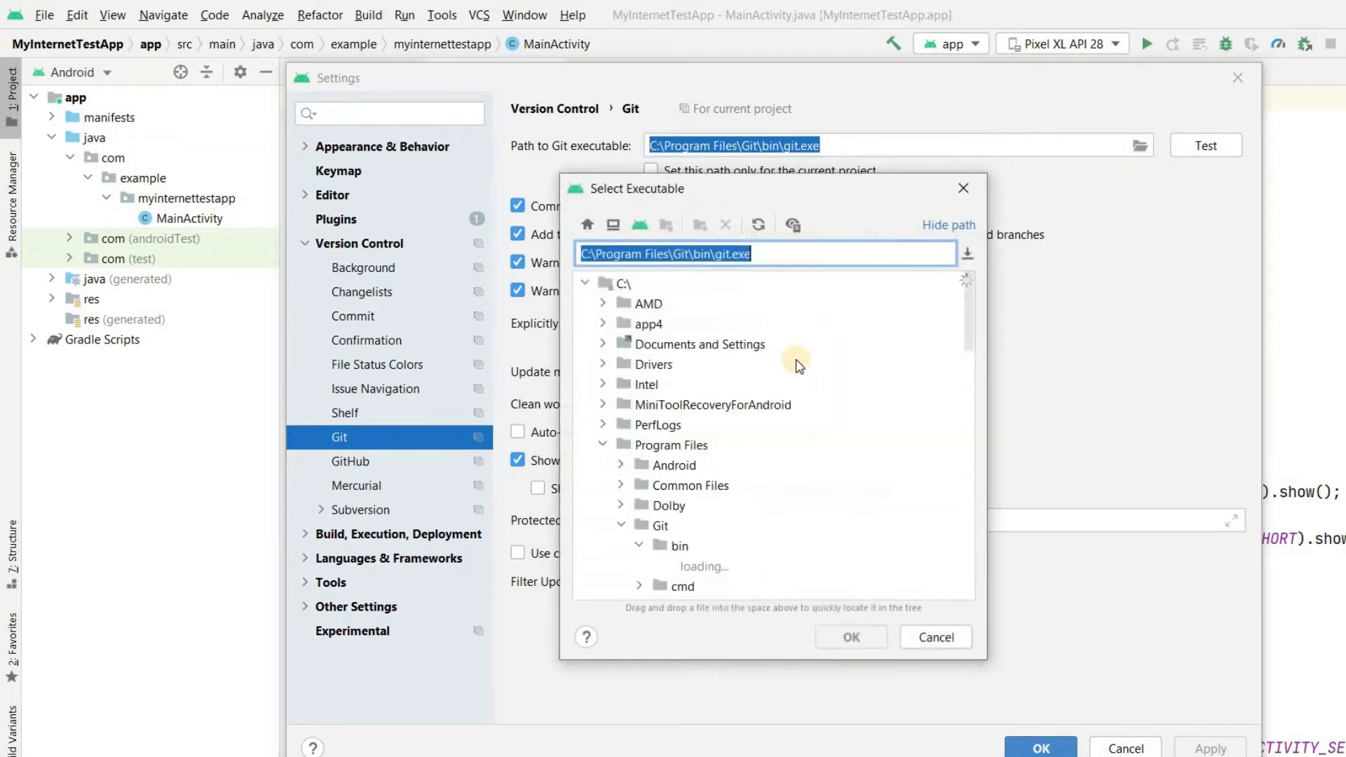
scroll(759, 419, "down", 3)
scroll(740, 384, "up", 2)
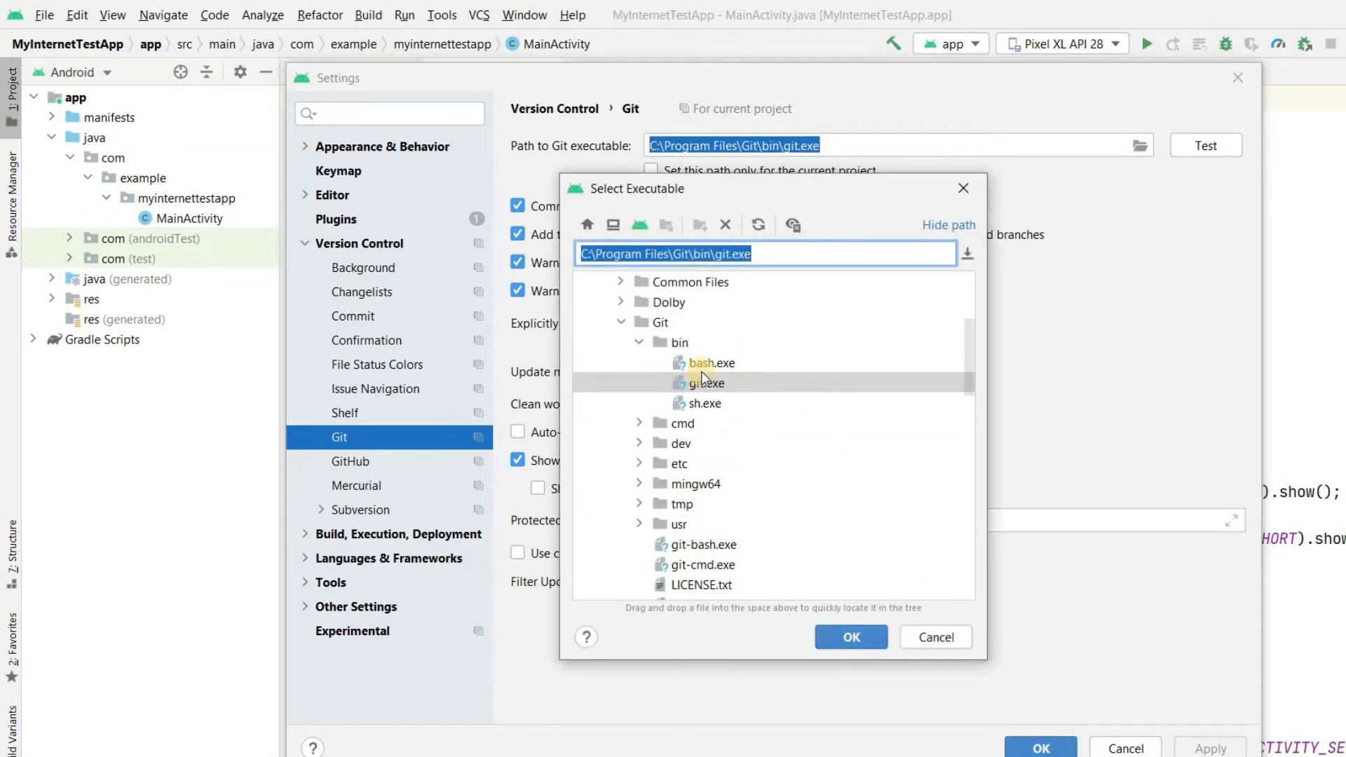
left_click(936, 637)
left_click(1199, 149)
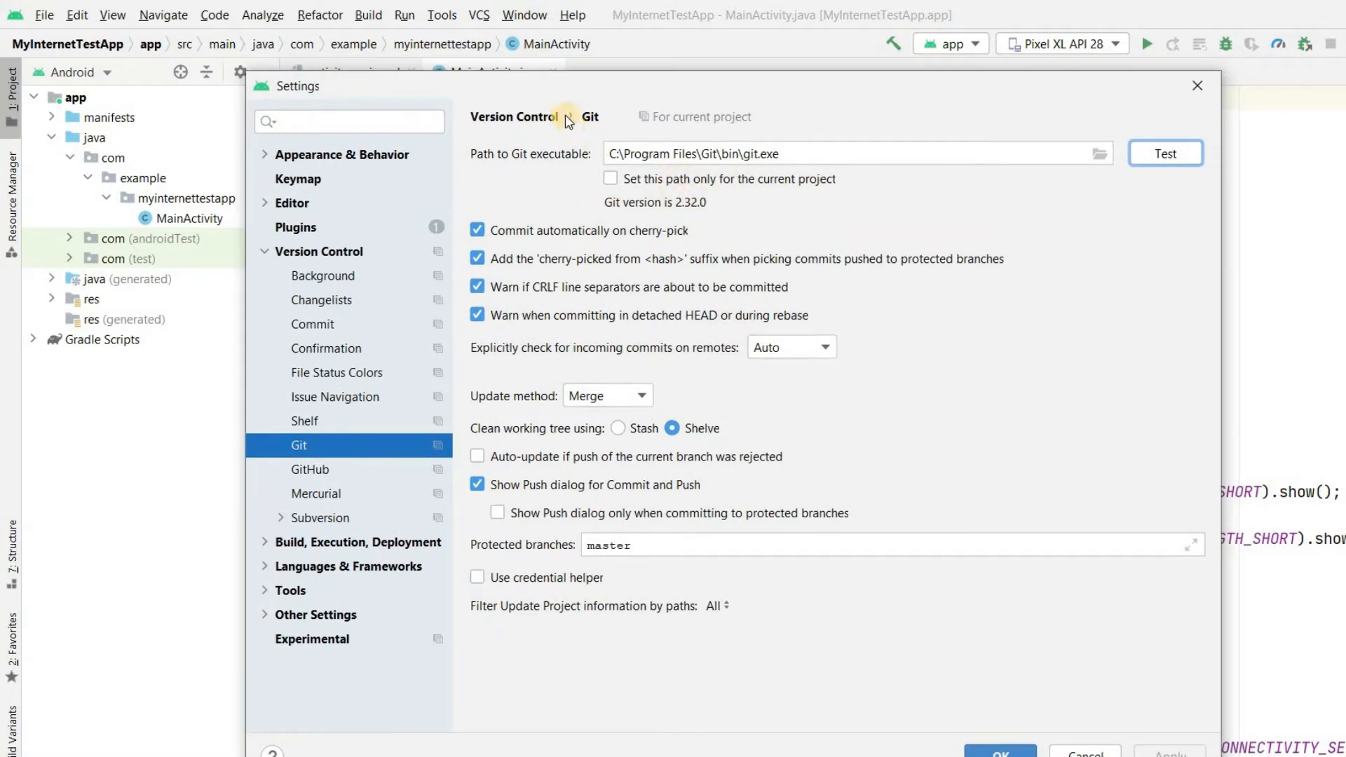
left_click(1192, 78)
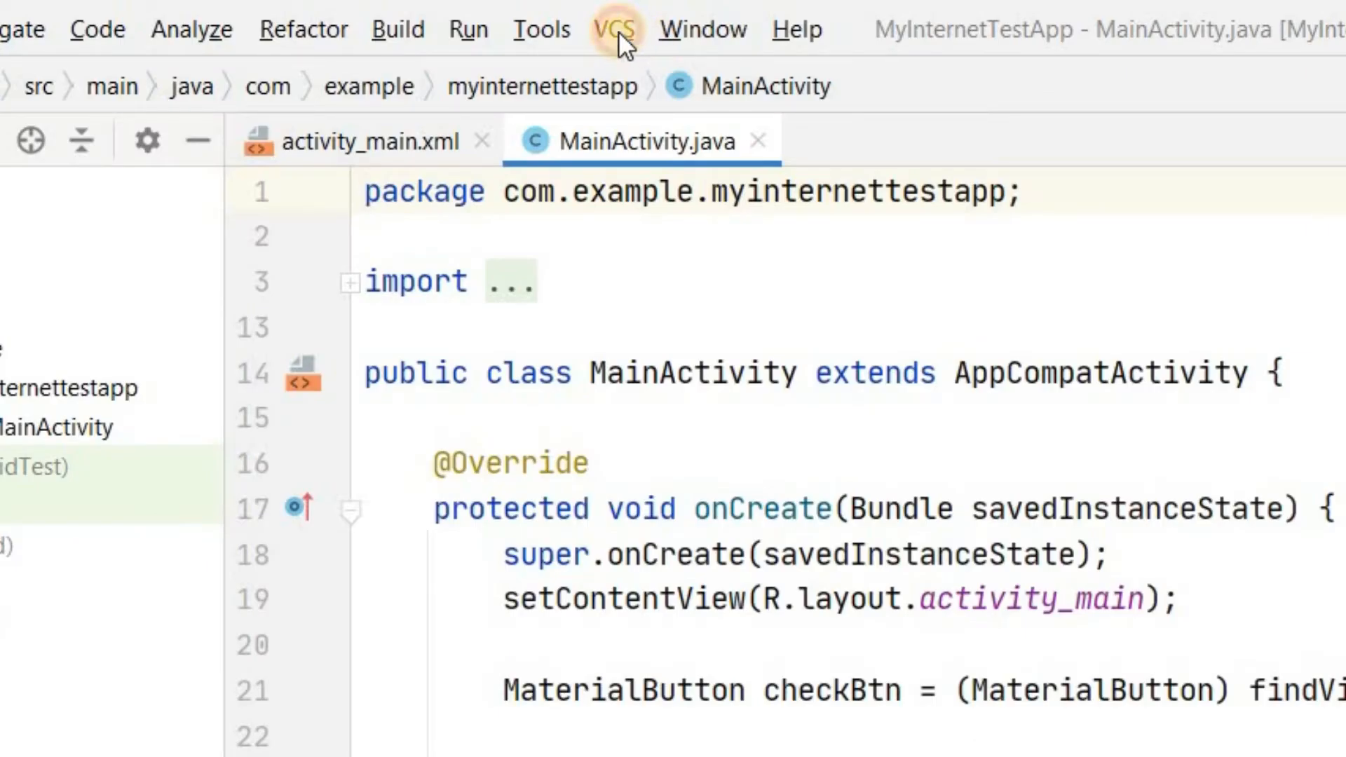
Enable version control integration for the MyInternetTestApp project with Git as the version control system.
left_click(618, 31)
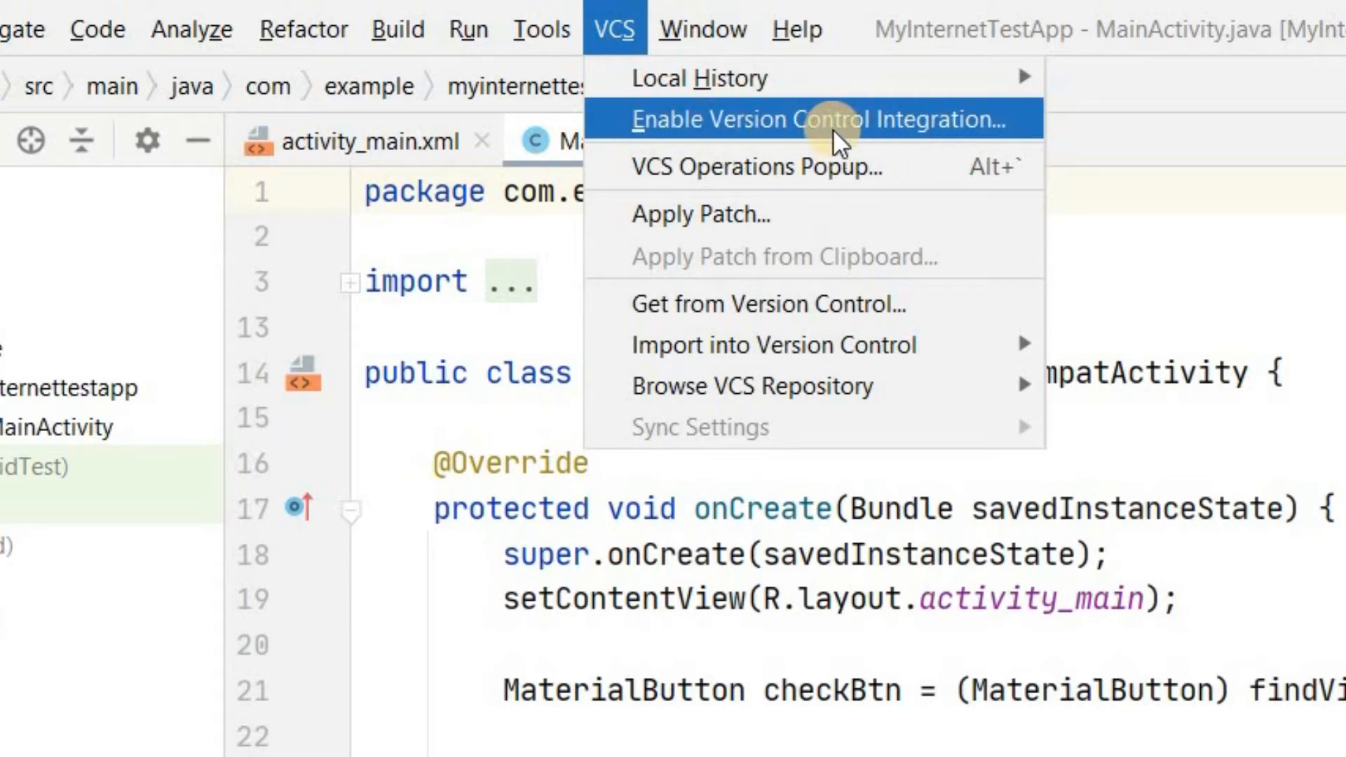
left_click(813, 130)
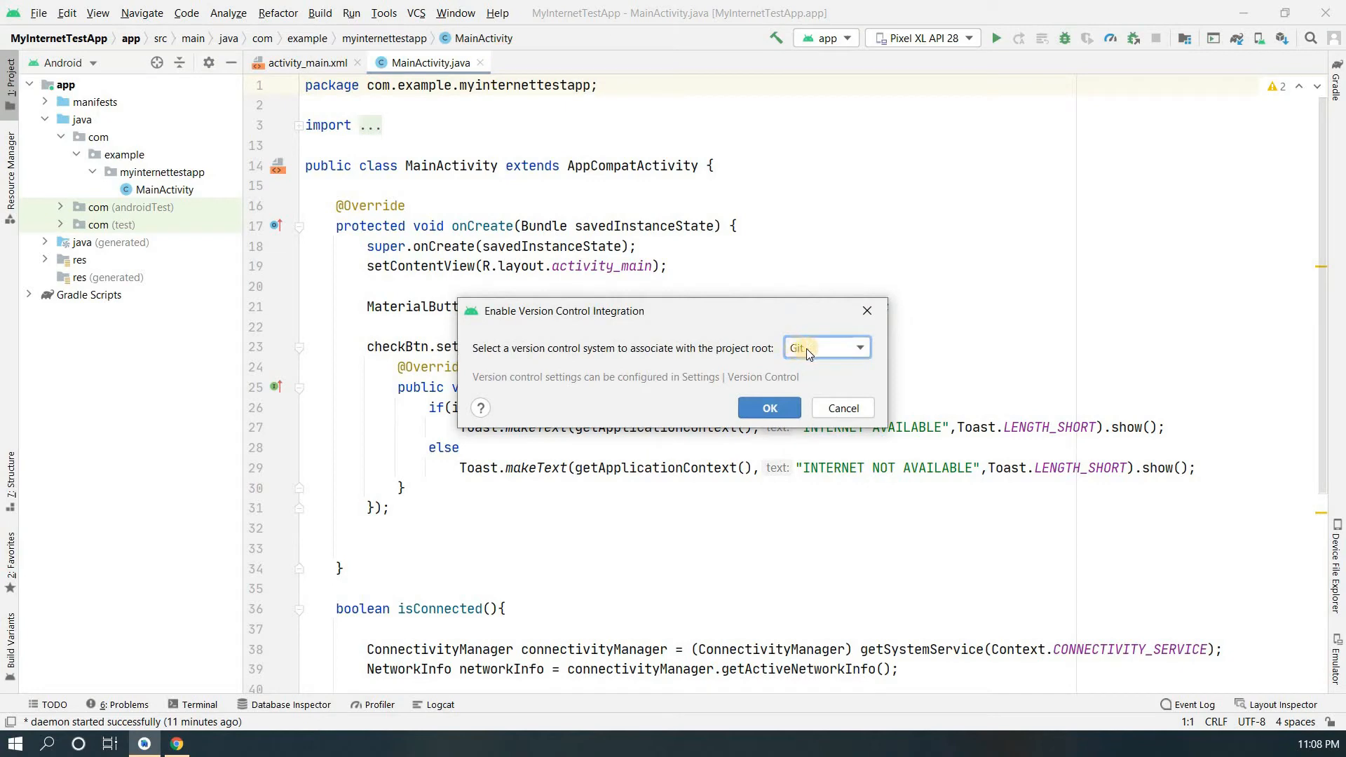
left_click(811, 349)
left_click(810, 347)
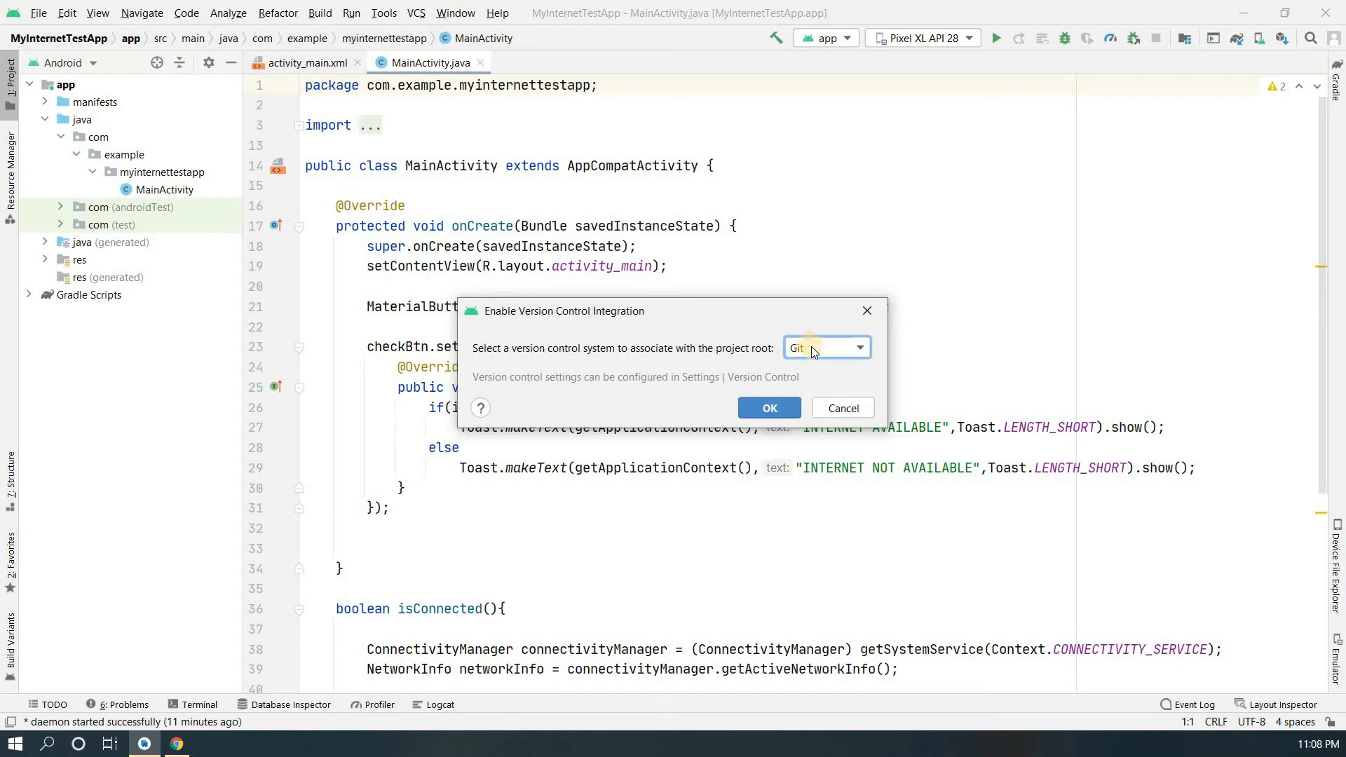
left_click(763, 416)
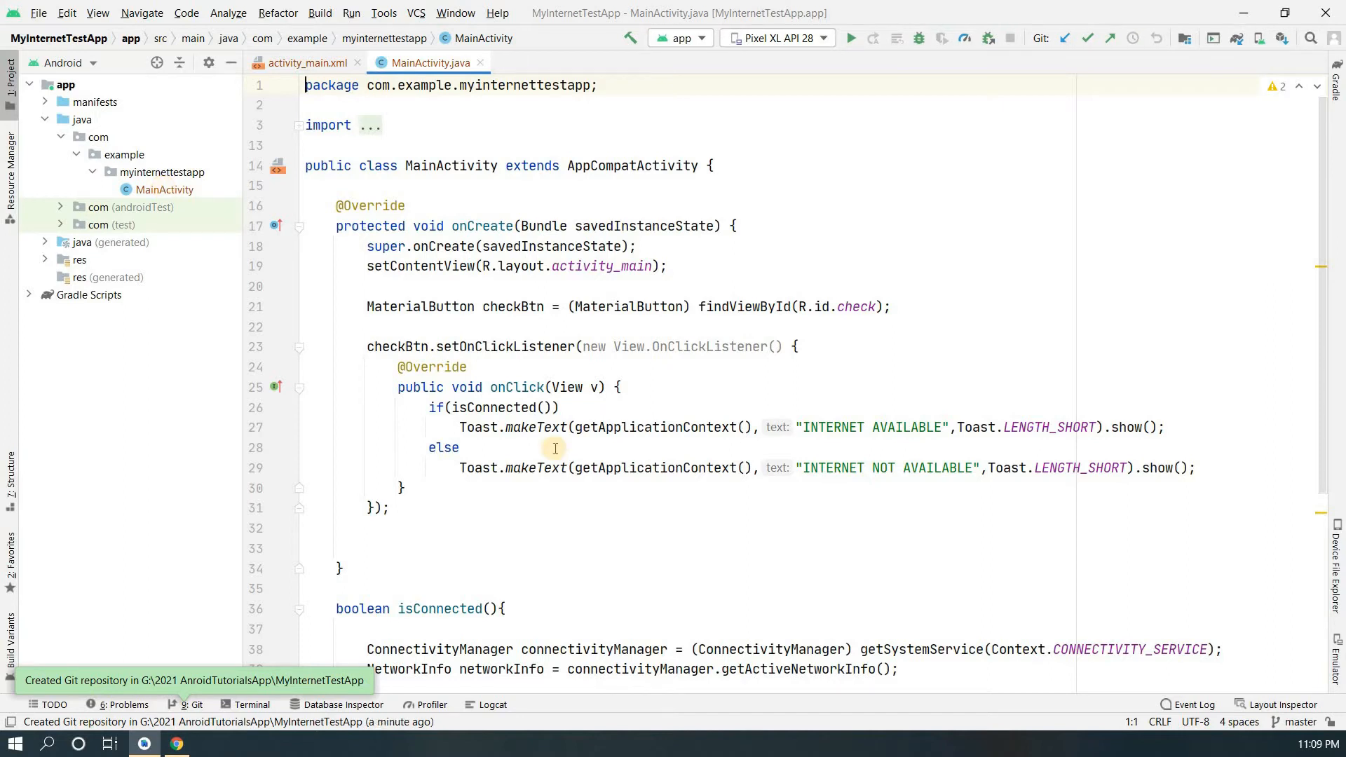
Switch to Chrome, search Google for "github" in the second browser tab, and open the GitHub website.
left_click(188, 747)
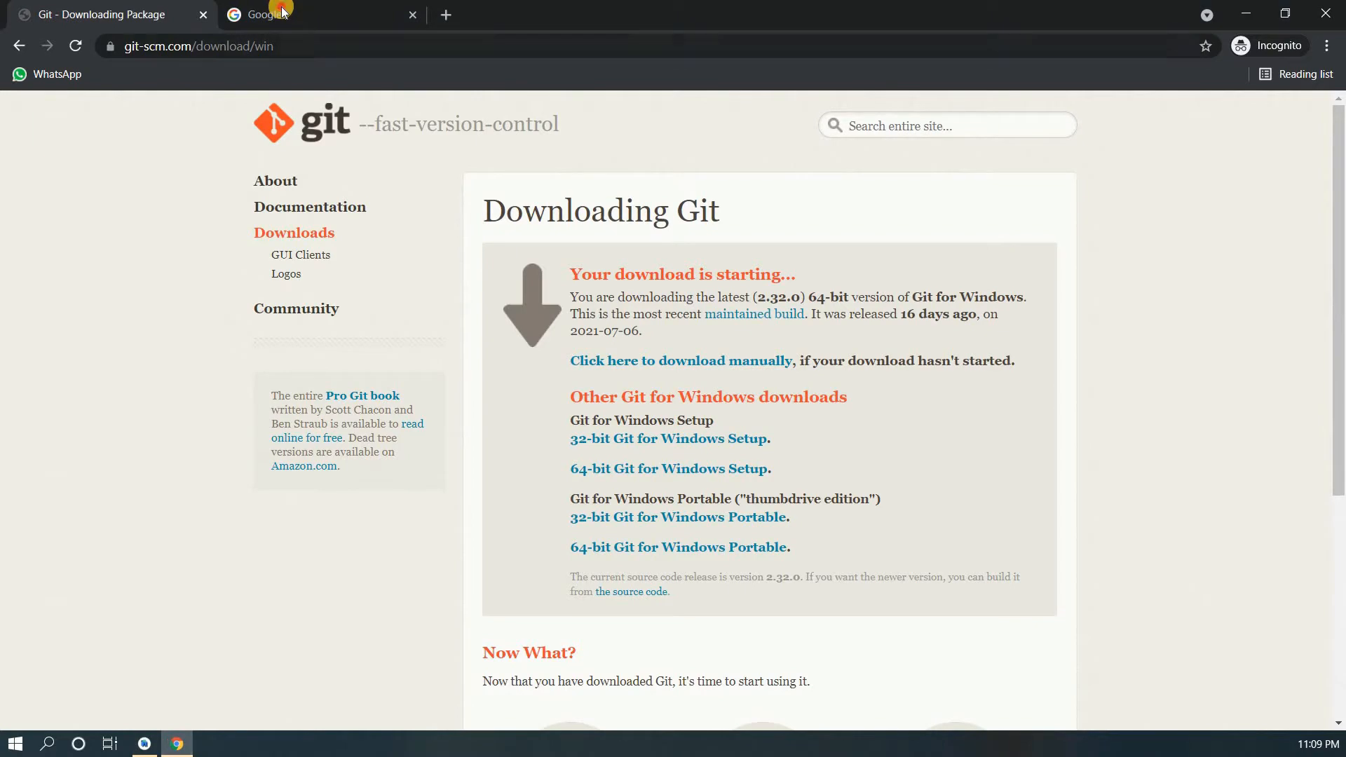
left_click(275, 15)
left_click(540, 337)
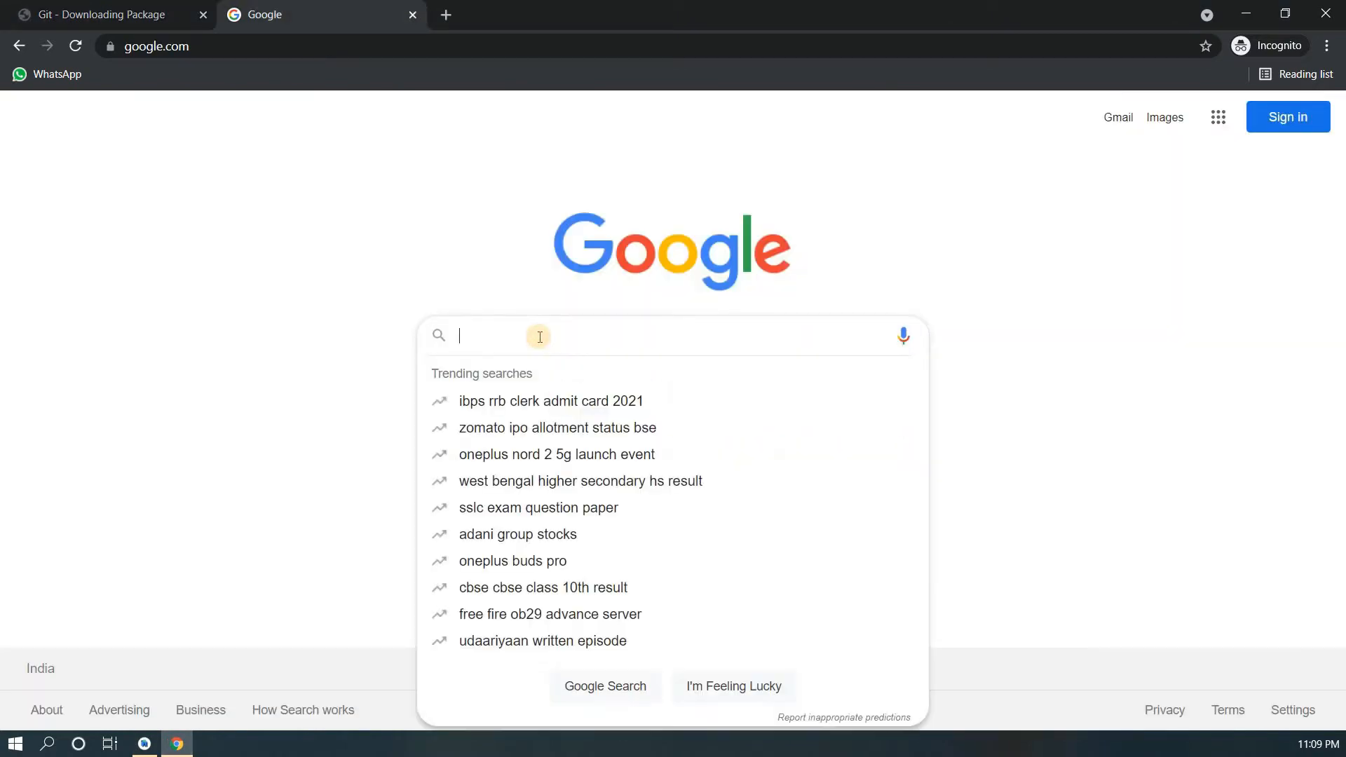
type("gi")
left_click(528, 372)
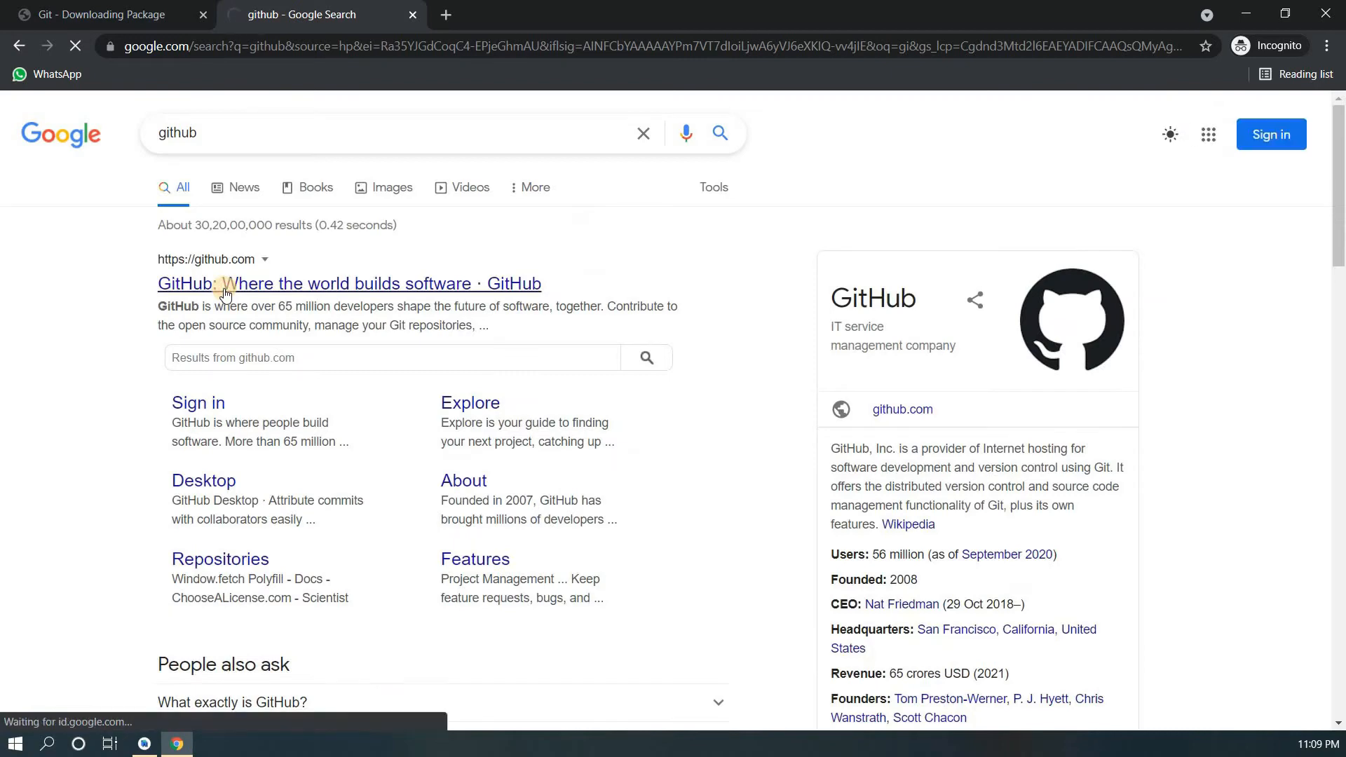
left_click(224, 288)
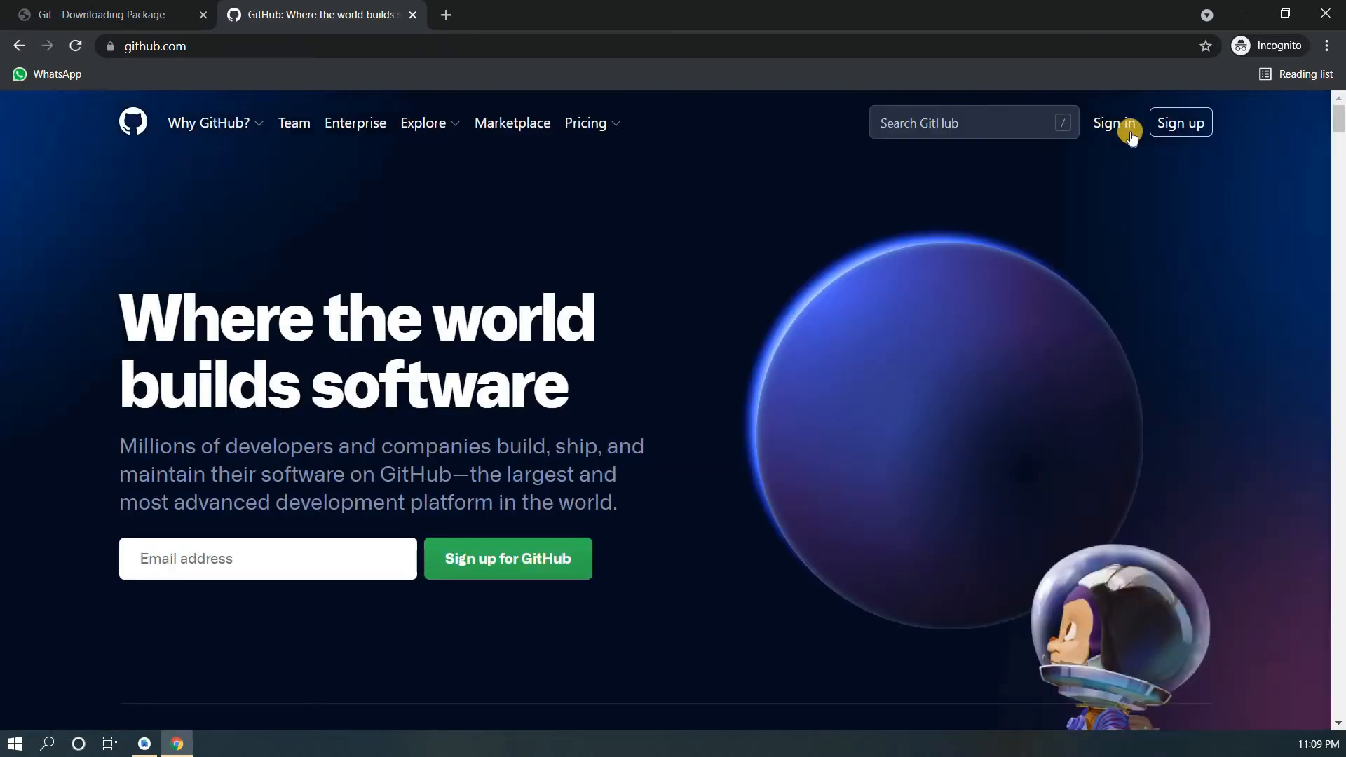
Sign in to GitHub with the account username and password.
left_click(1122, 123)
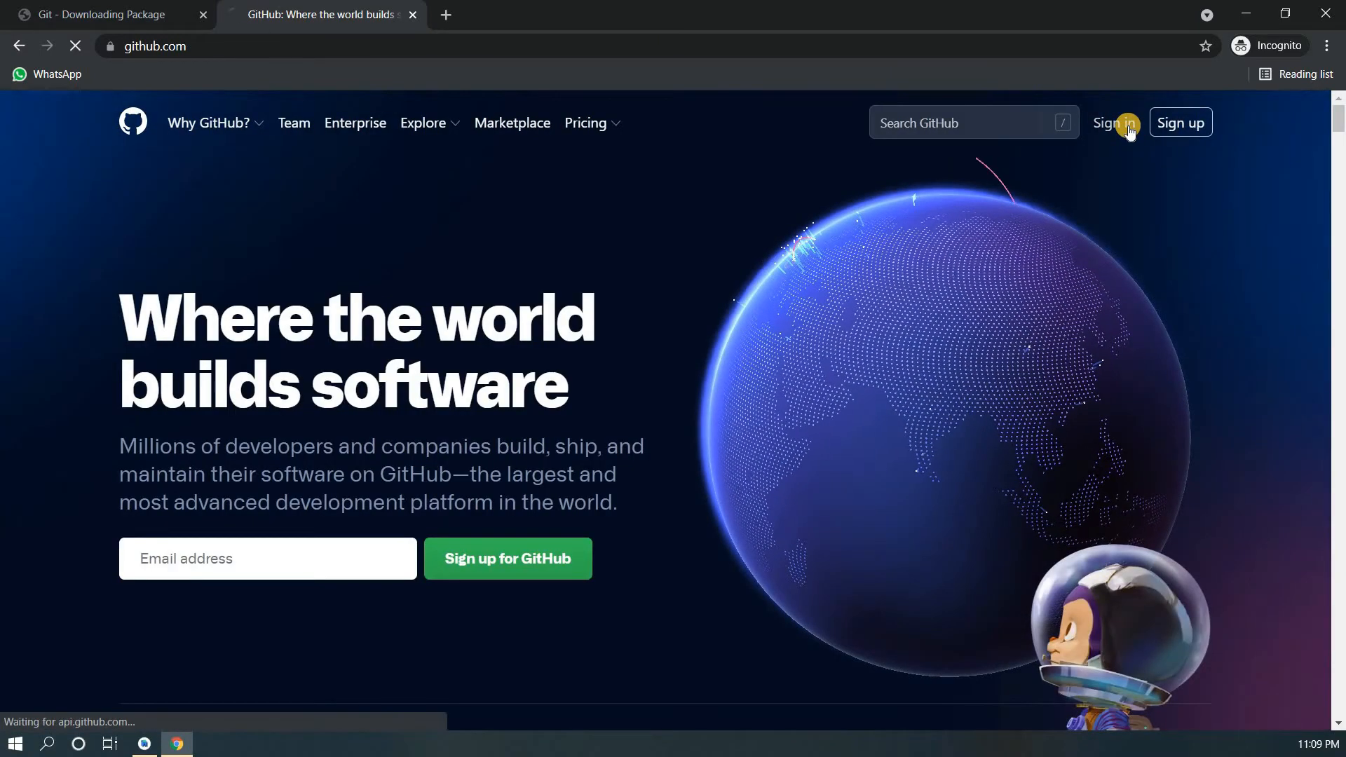
type("easy-tuto")
key("Tab")
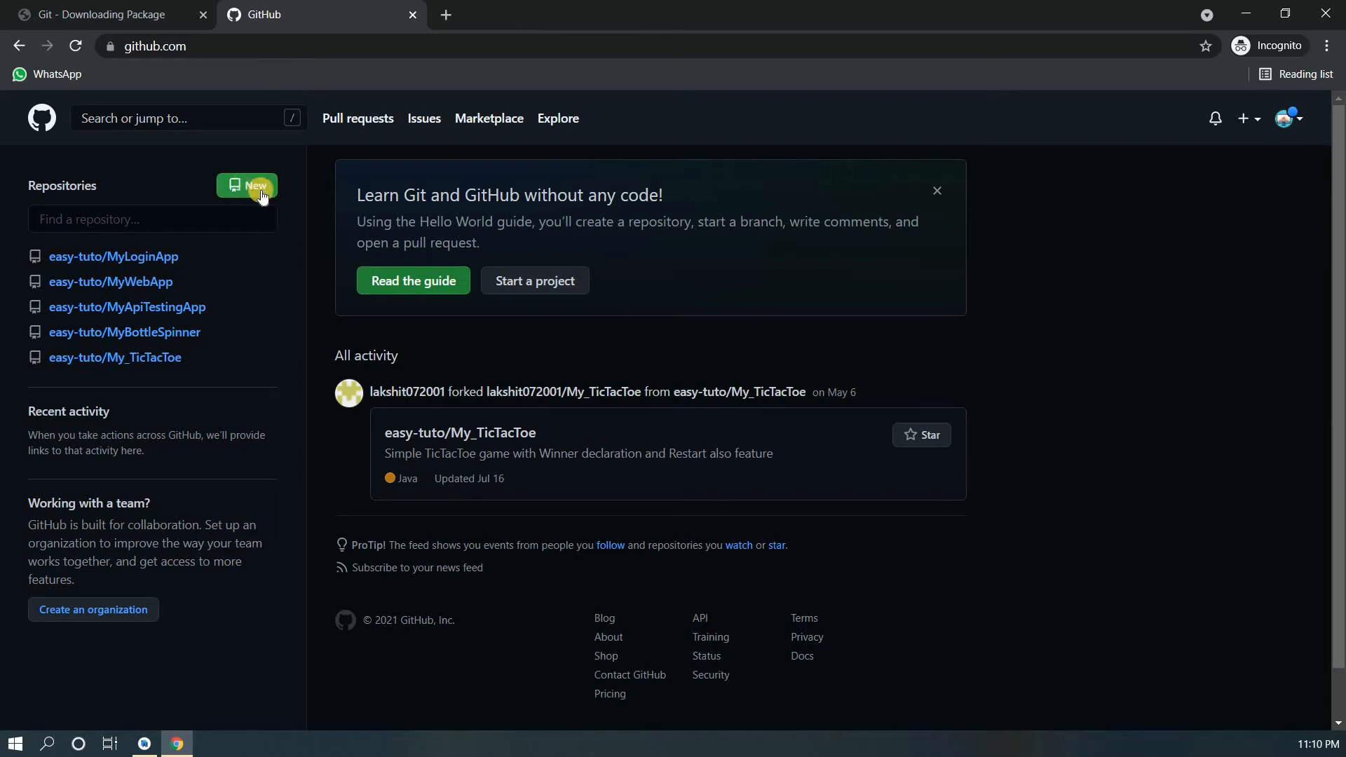
Create a new public GitHub repository named MyInternetTestApp without a README, .gitignore or license.
left_click_drag(36, 185, 119, 186)
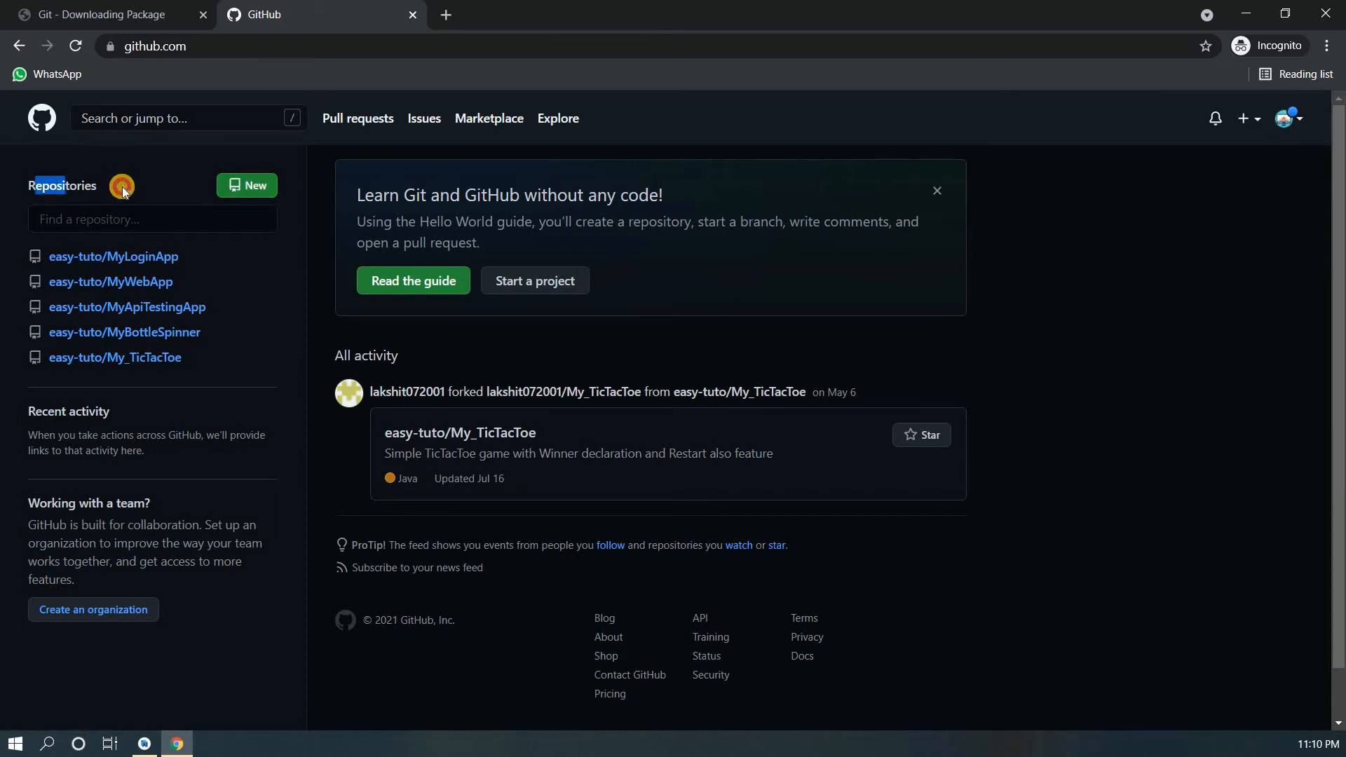
left_click(256, 183)
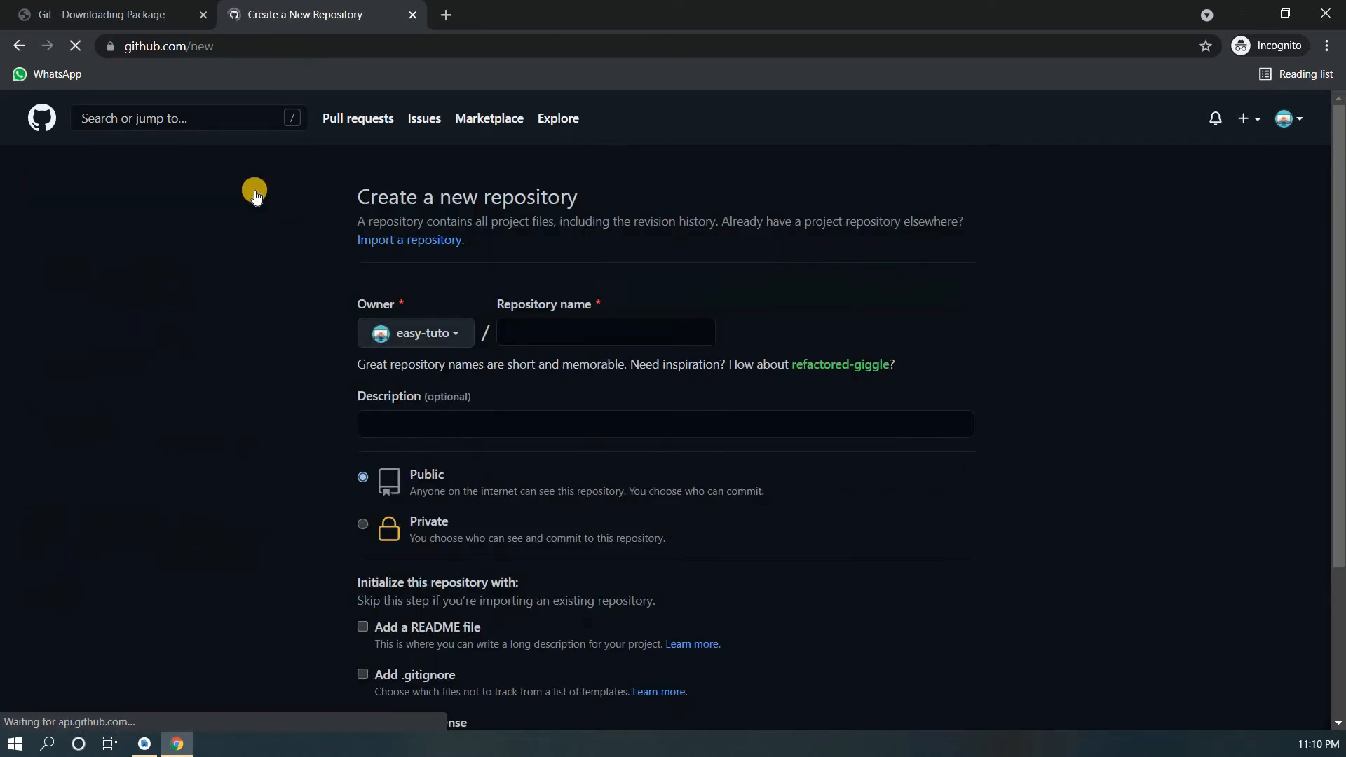
left_click(533, 337)
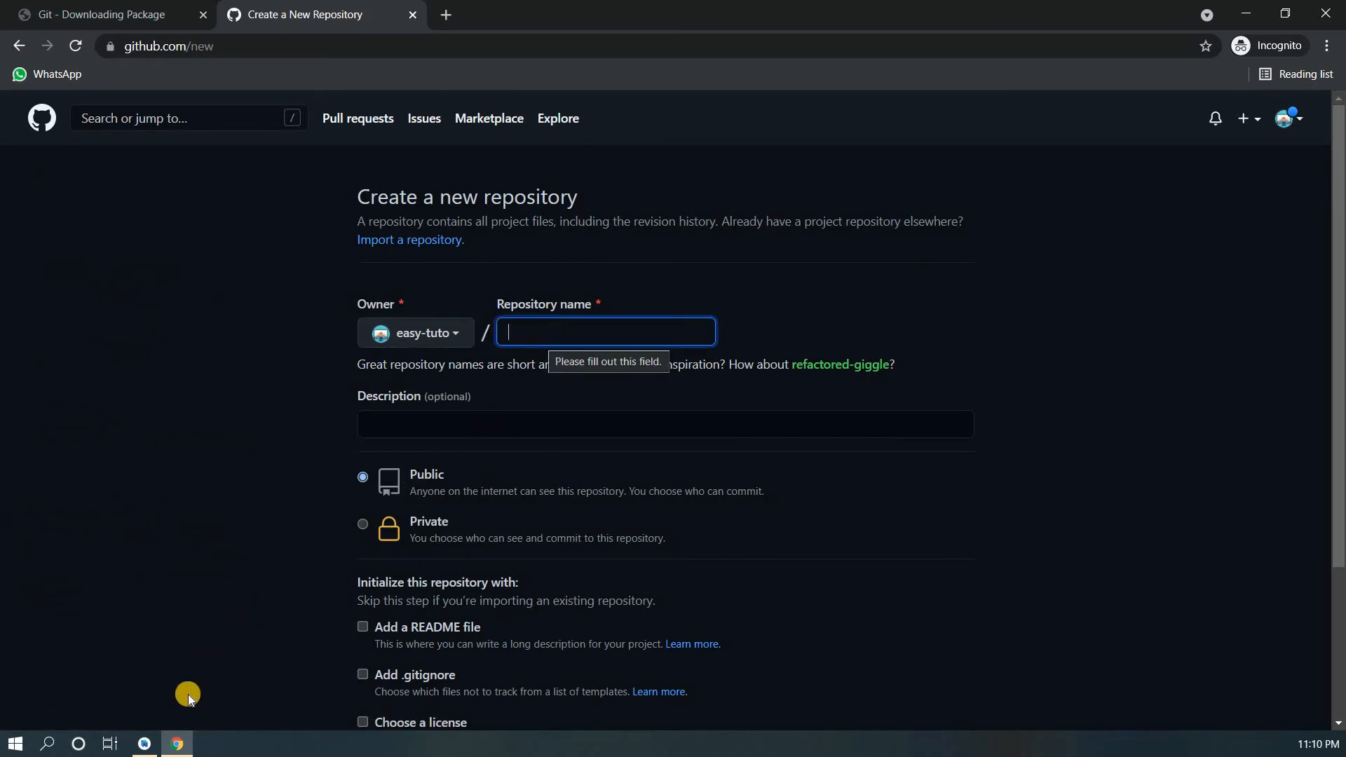
left_click(178, 746)
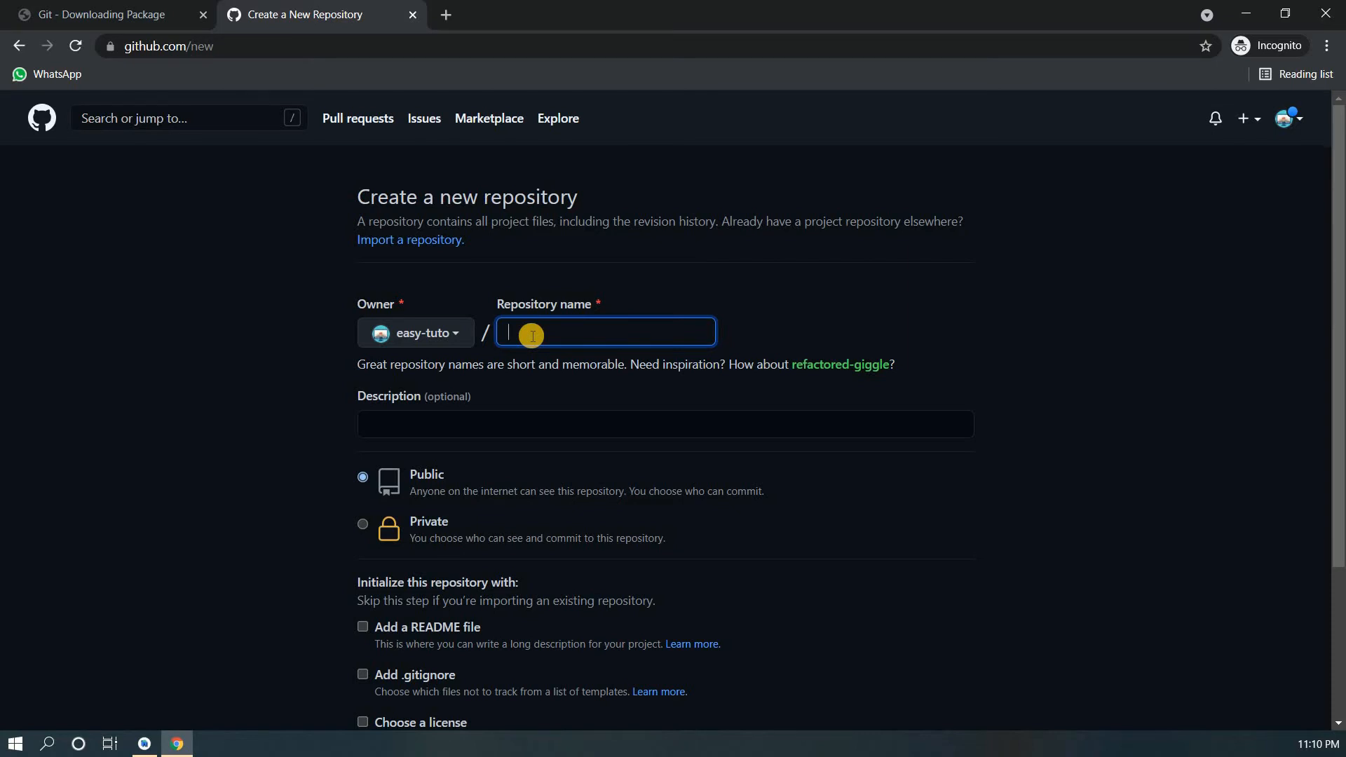
type("InternetTestApp")
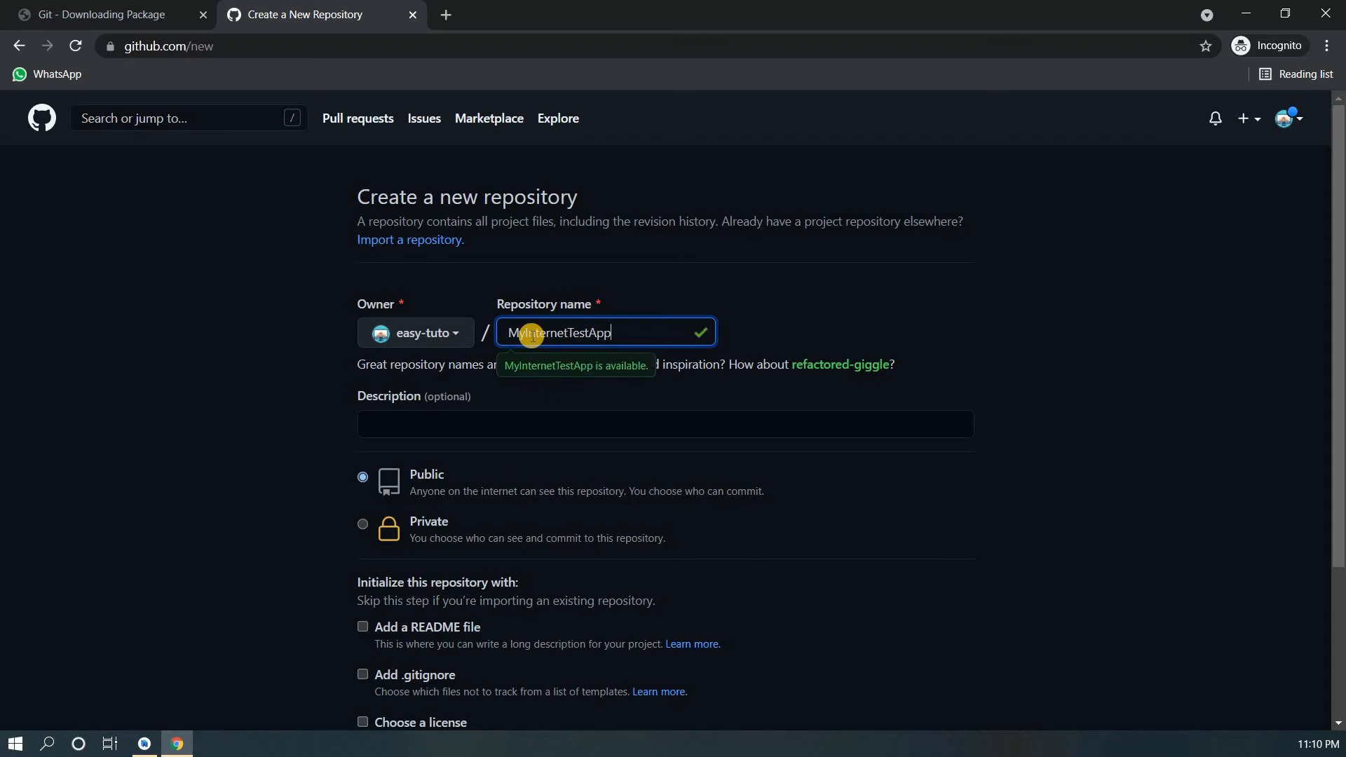
scroll(478, 367, "down", 1)
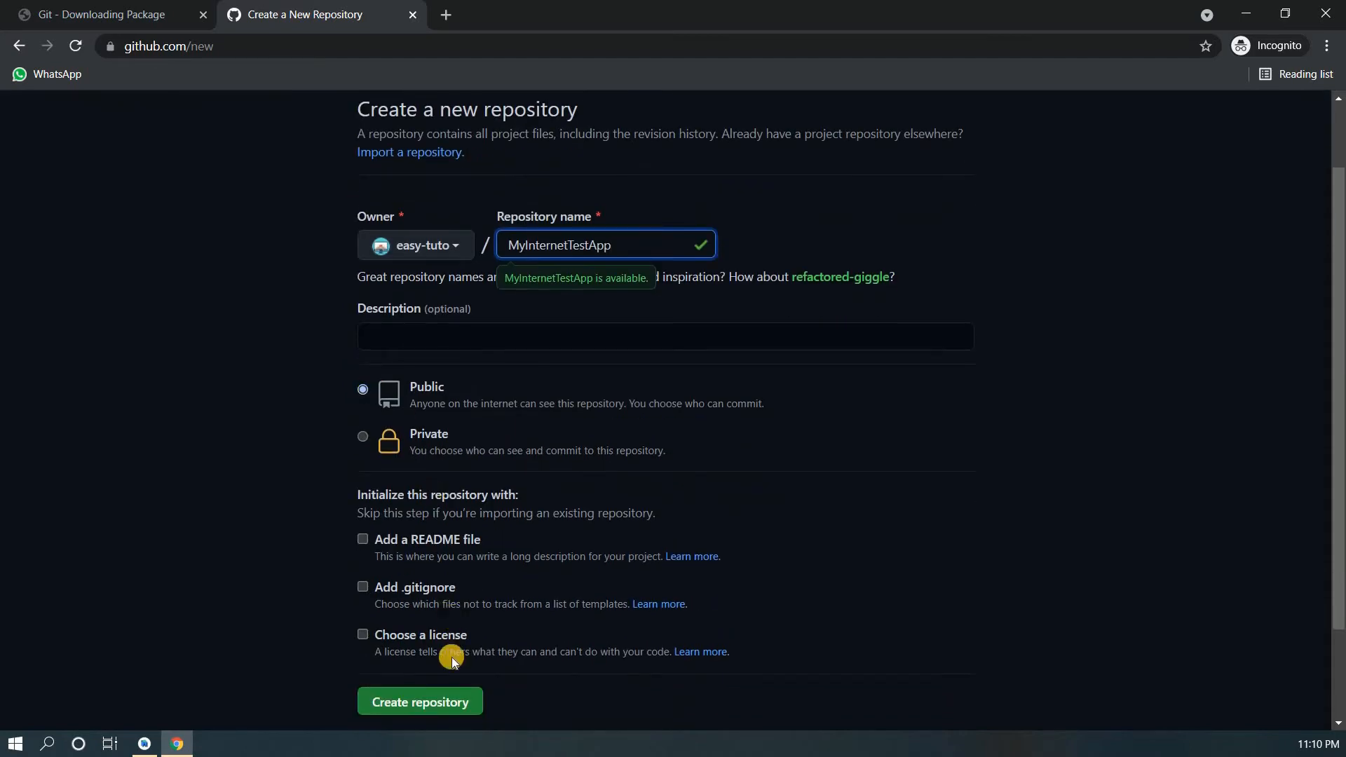
scroll(441, 631, "down", 2)
left_click(419, 575)
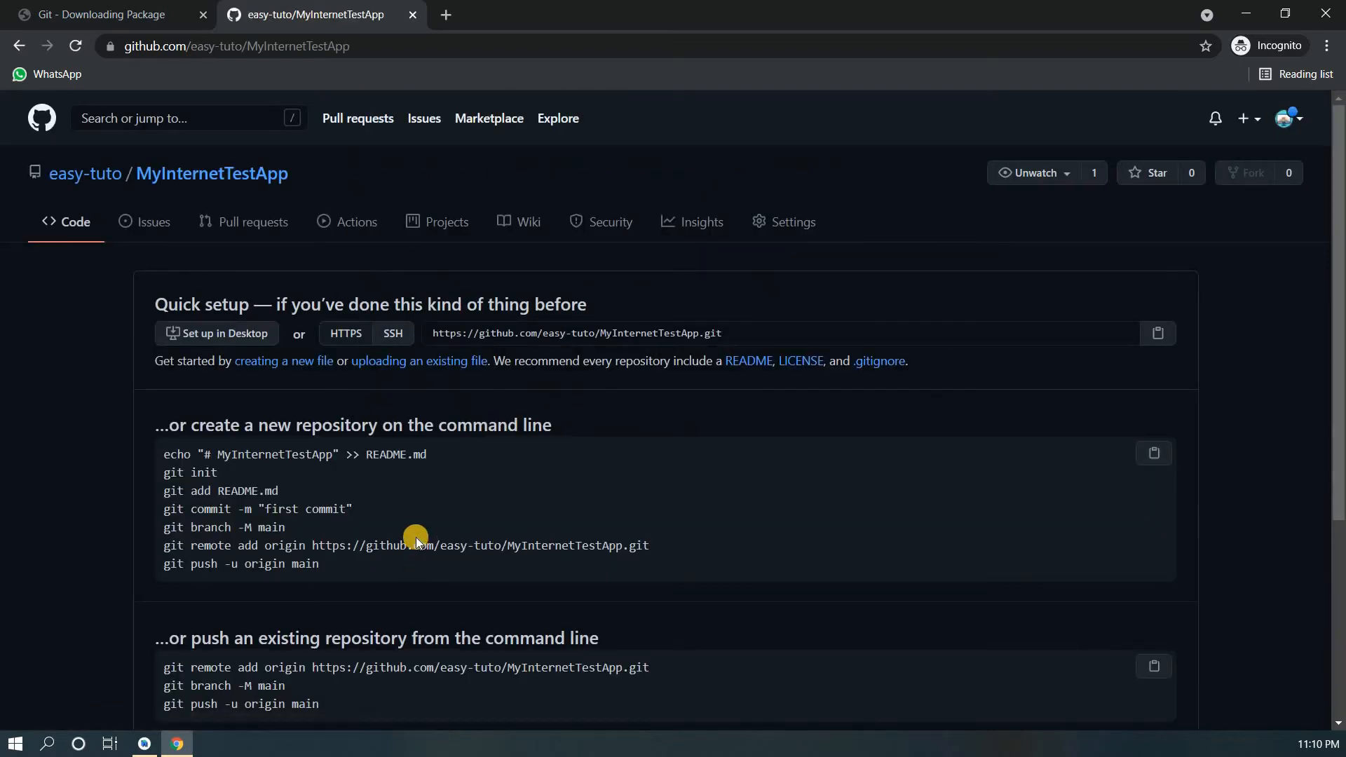
Look over the new repository's setup instructions and copy its HTTPS URL.
scroll(473, 405, "down", 2)
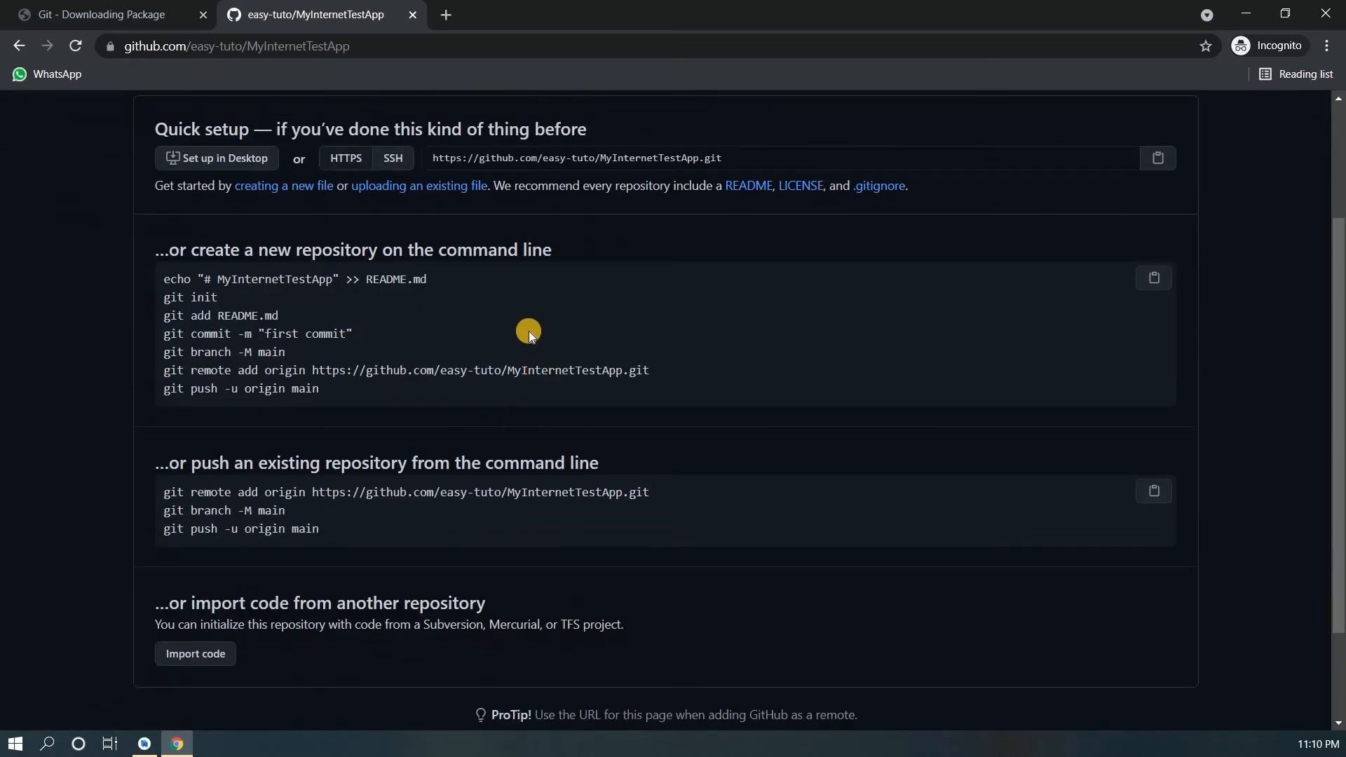
scroll(529, 330, "up", 2)
left_click(784, 333)
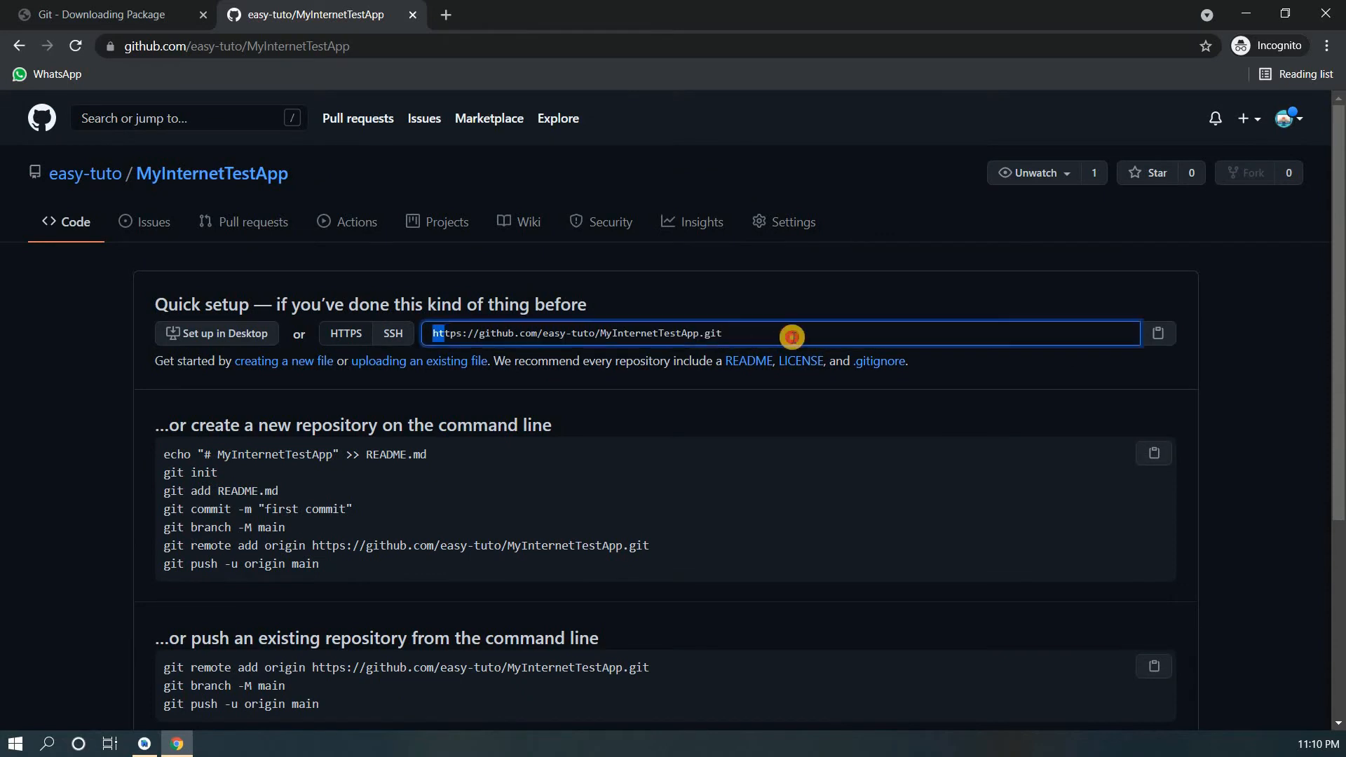
left_click(1149, 336)
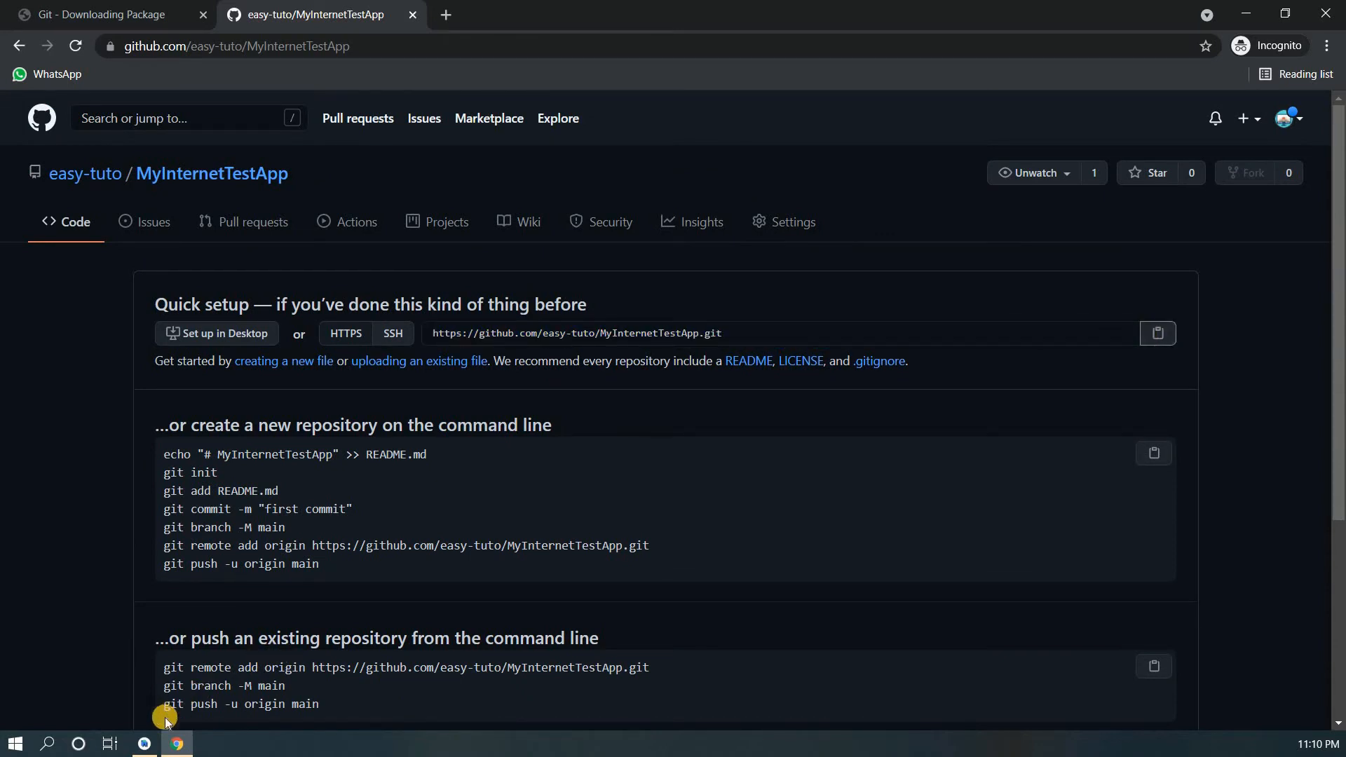
Switch to Android Studio and change the project tree from the Android view to the Project view.
left_click(149, 743)
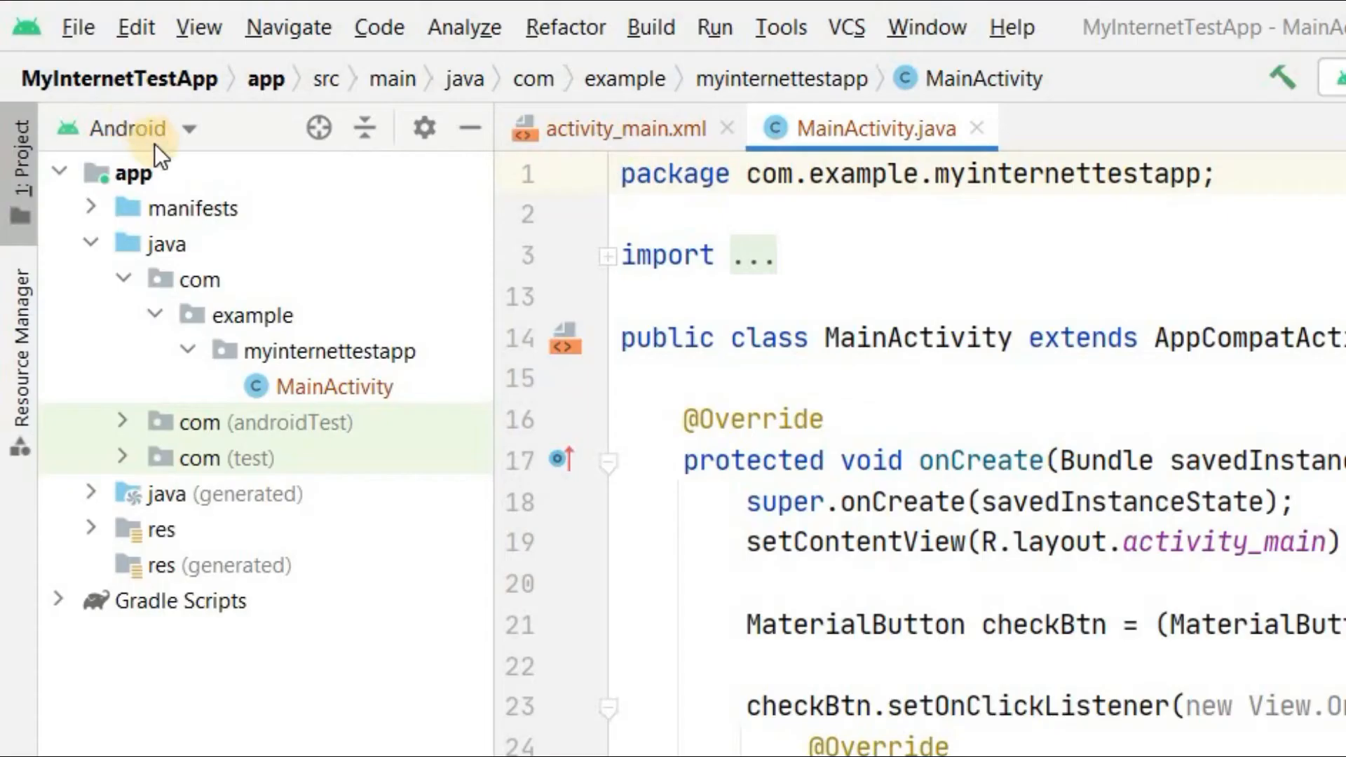
left_click(75, 66)
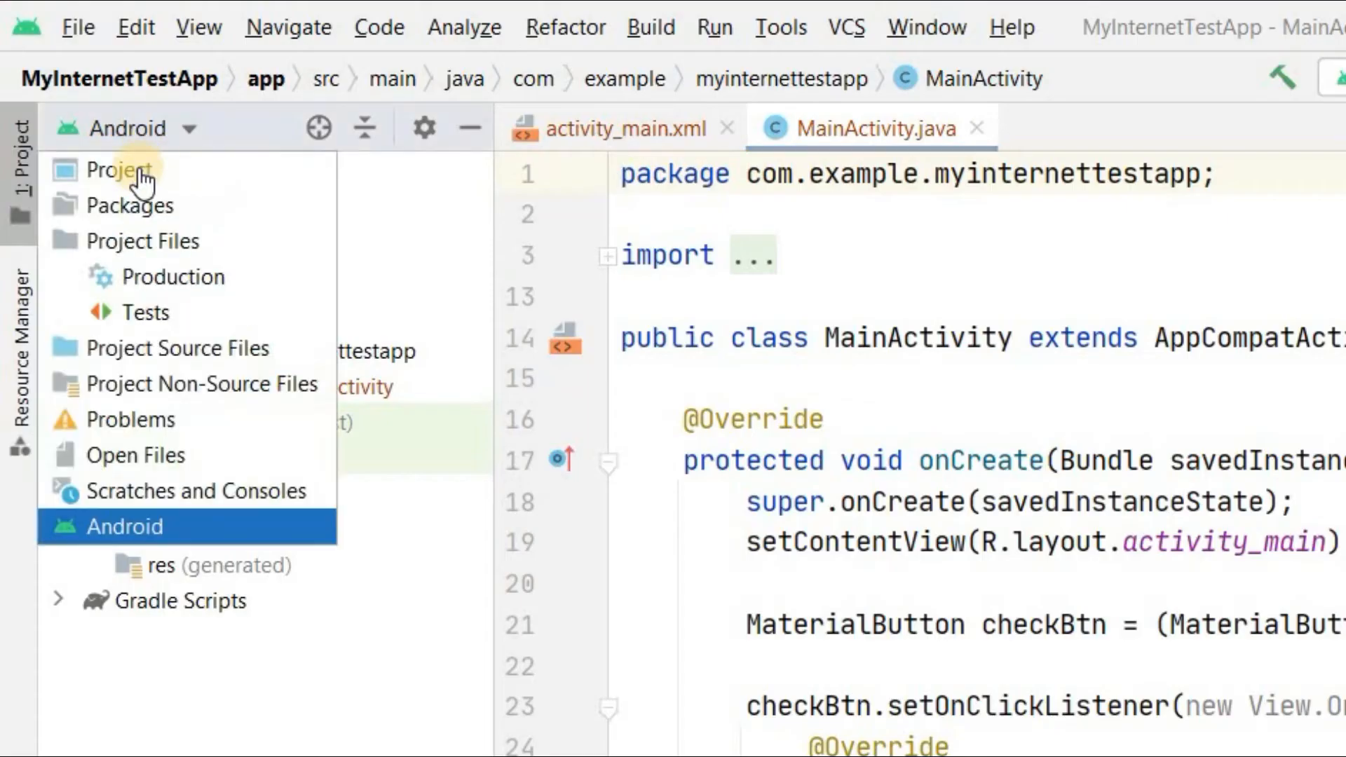
left_click(140, 170)
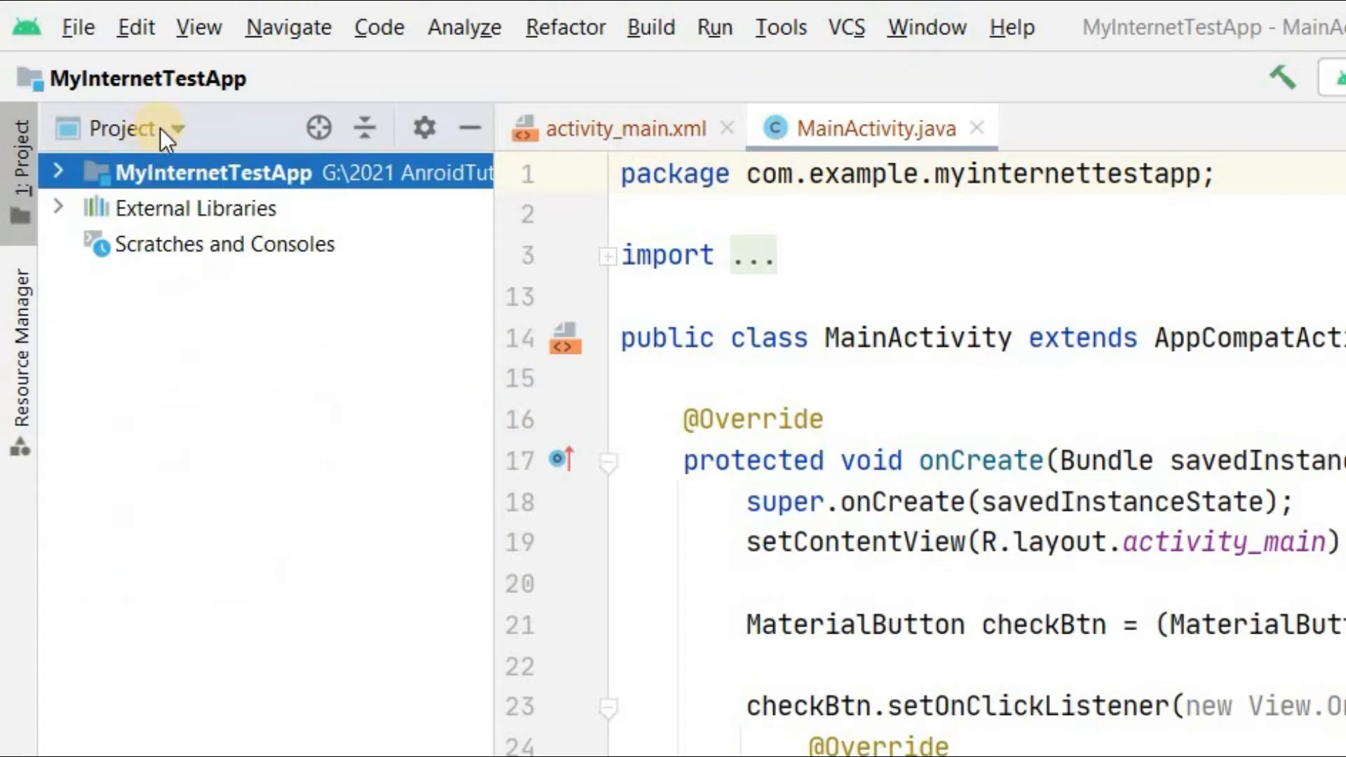
left_click(151, 125)
left_click(130, 170)
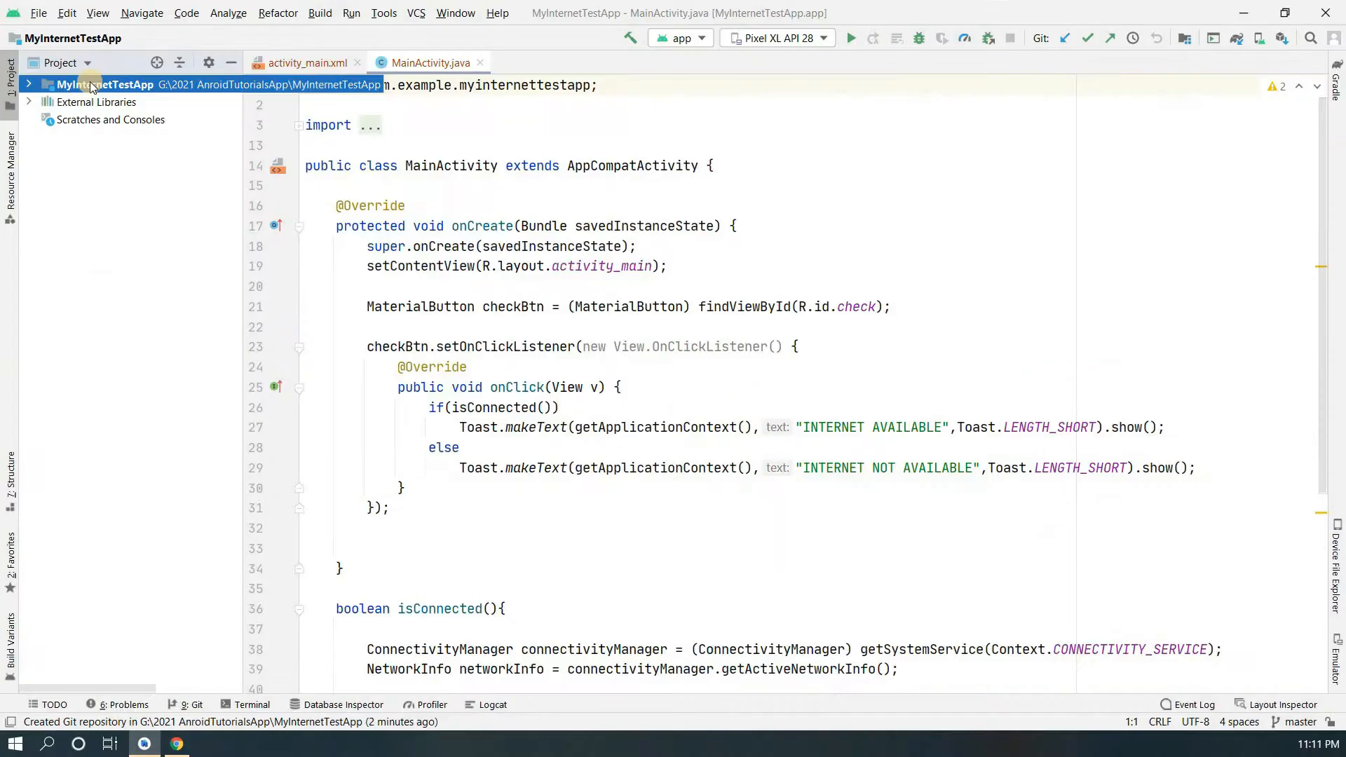
Add the whole MyInternetTestApp root folder to Git.
right_click(90, 82)
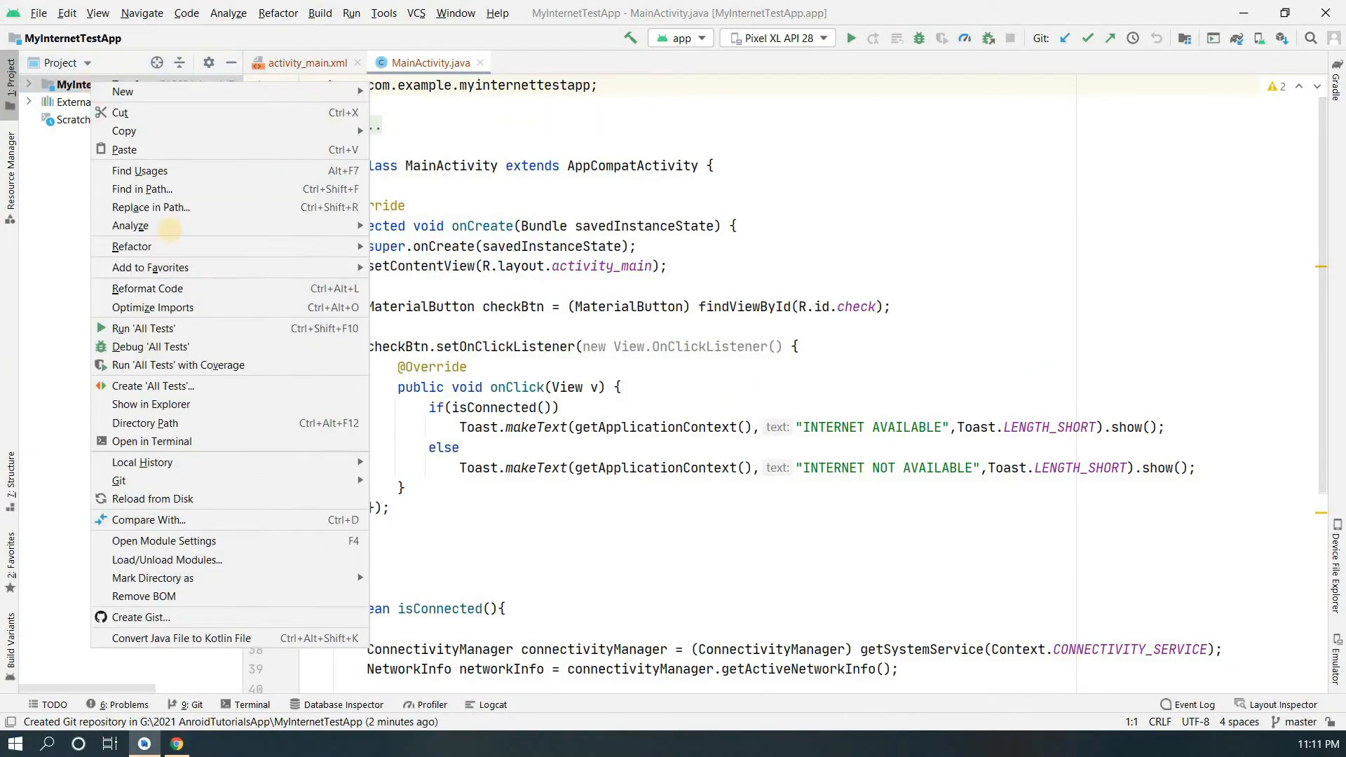
mouse_move(256, 480)
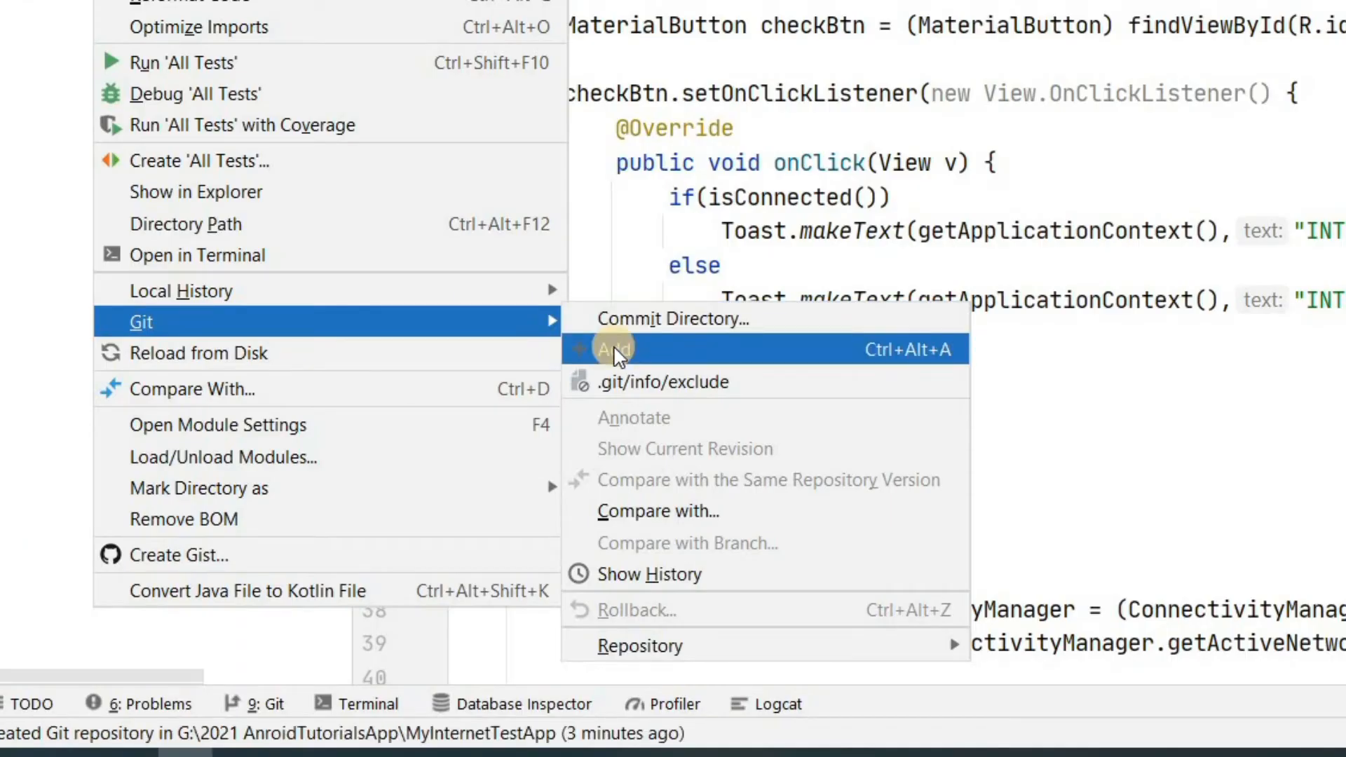
left_click(614, 351)
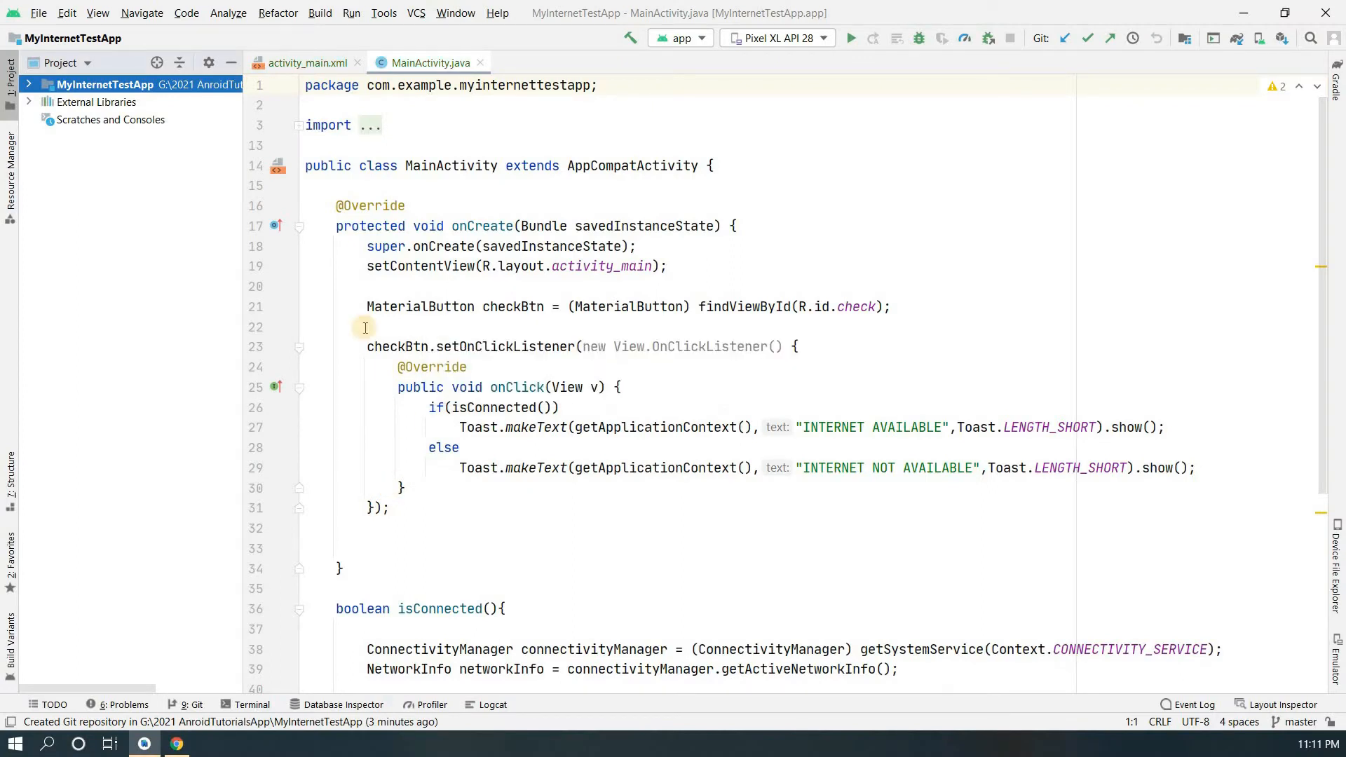
Commit the MyInternetTestApp directory with the message "first commit", proceeding without reviewing the code analysis warnings.
right_click(110, 87)
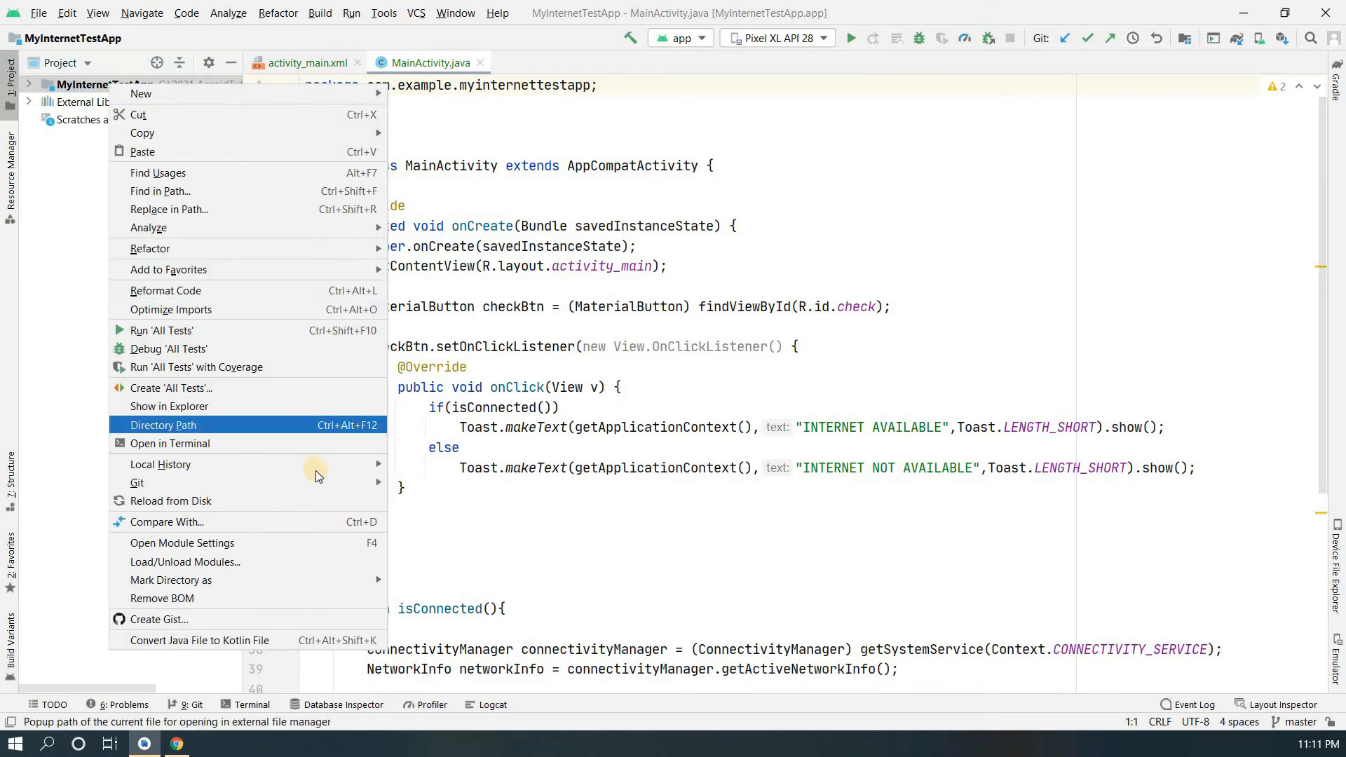
mouse_move(322, 480)
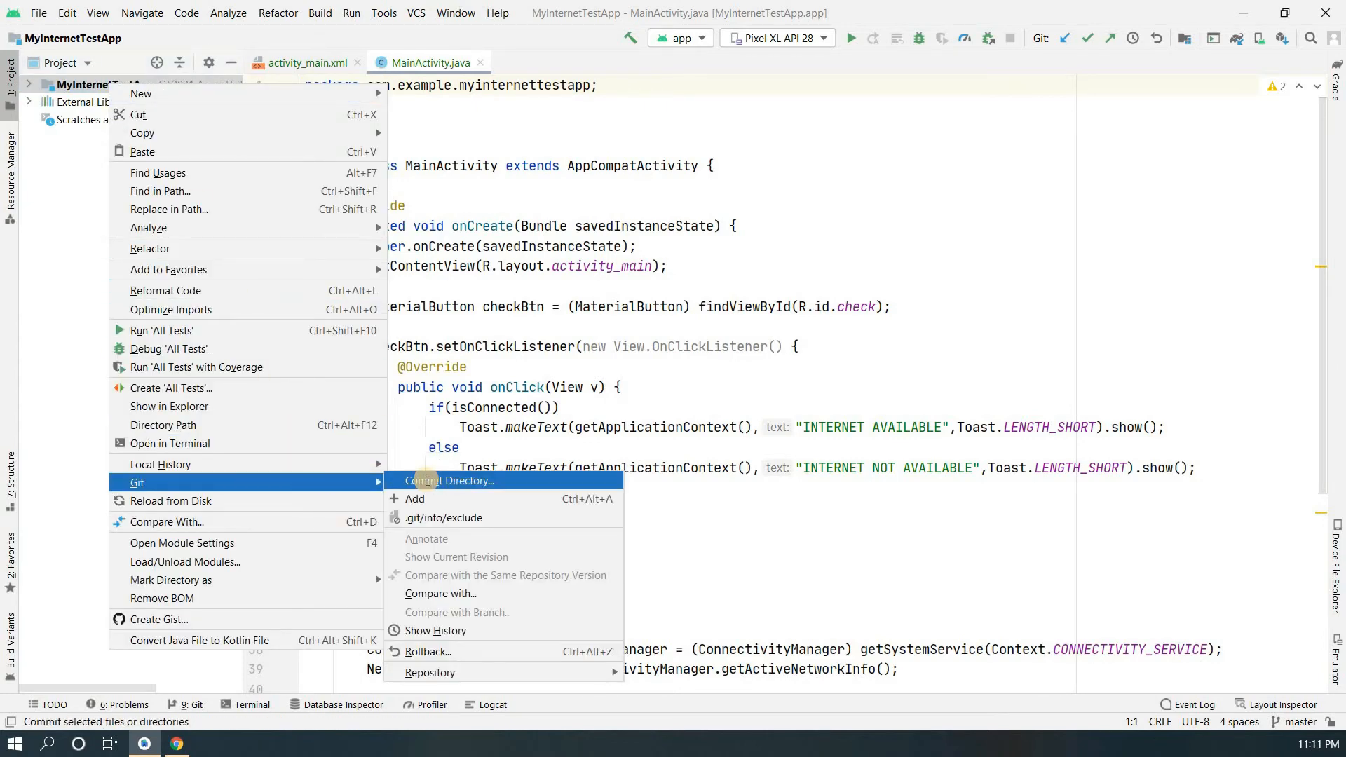
left_click(428, 479)
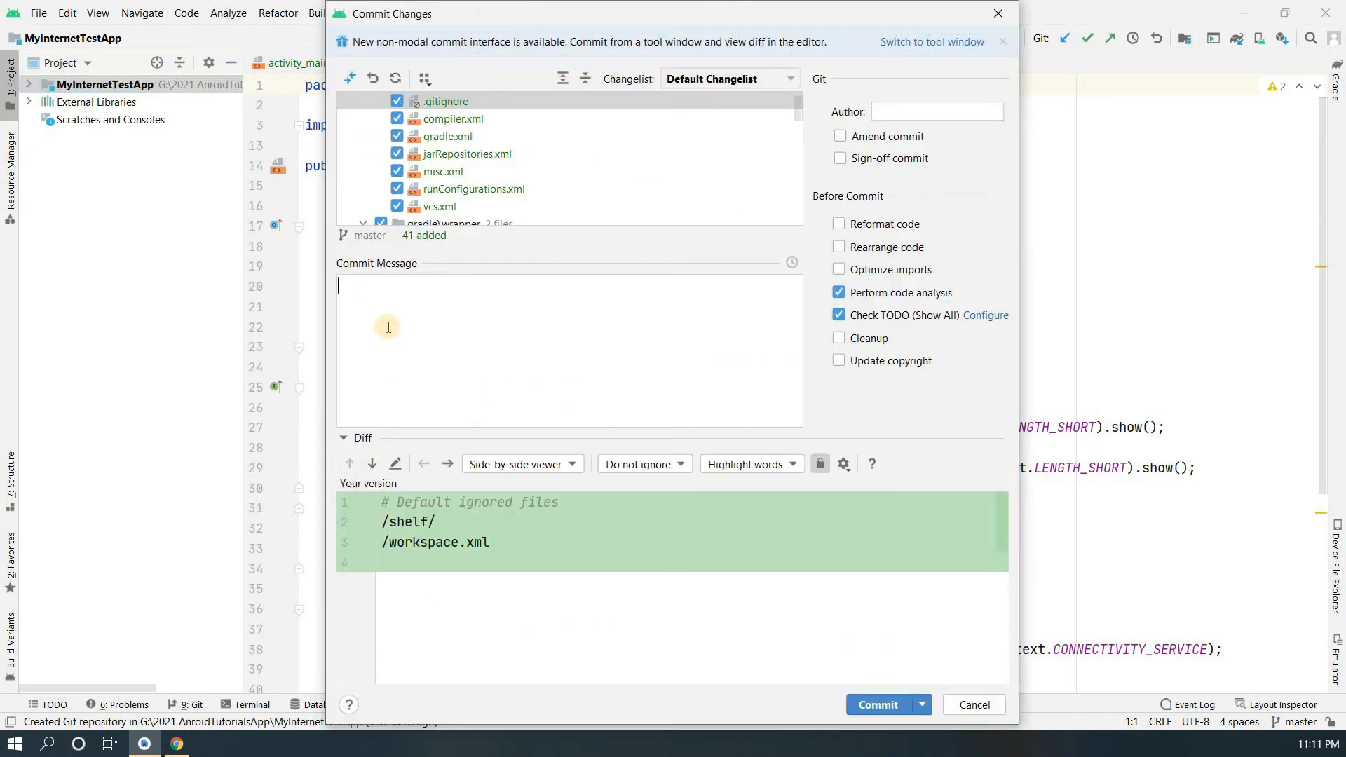
left_click(393, 316)
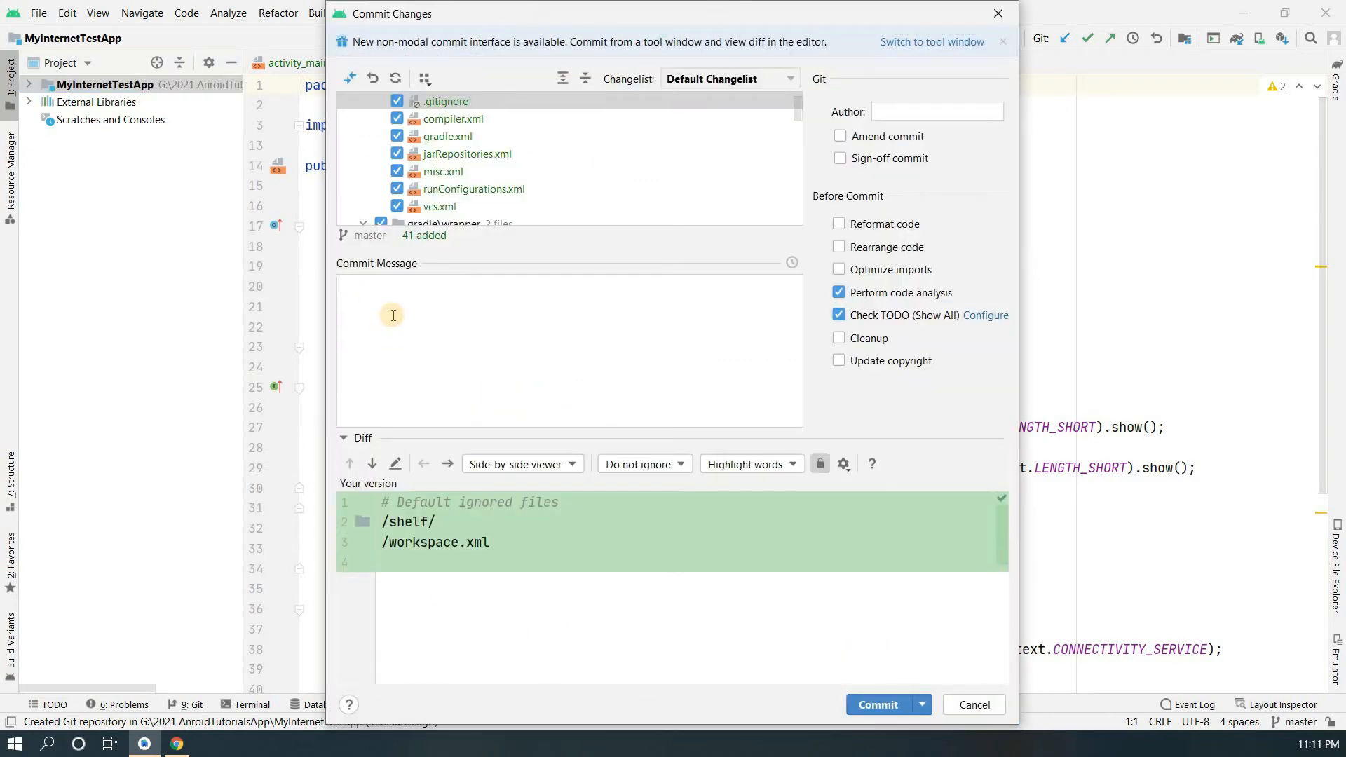
type("first commit")
left_click(879, 704)
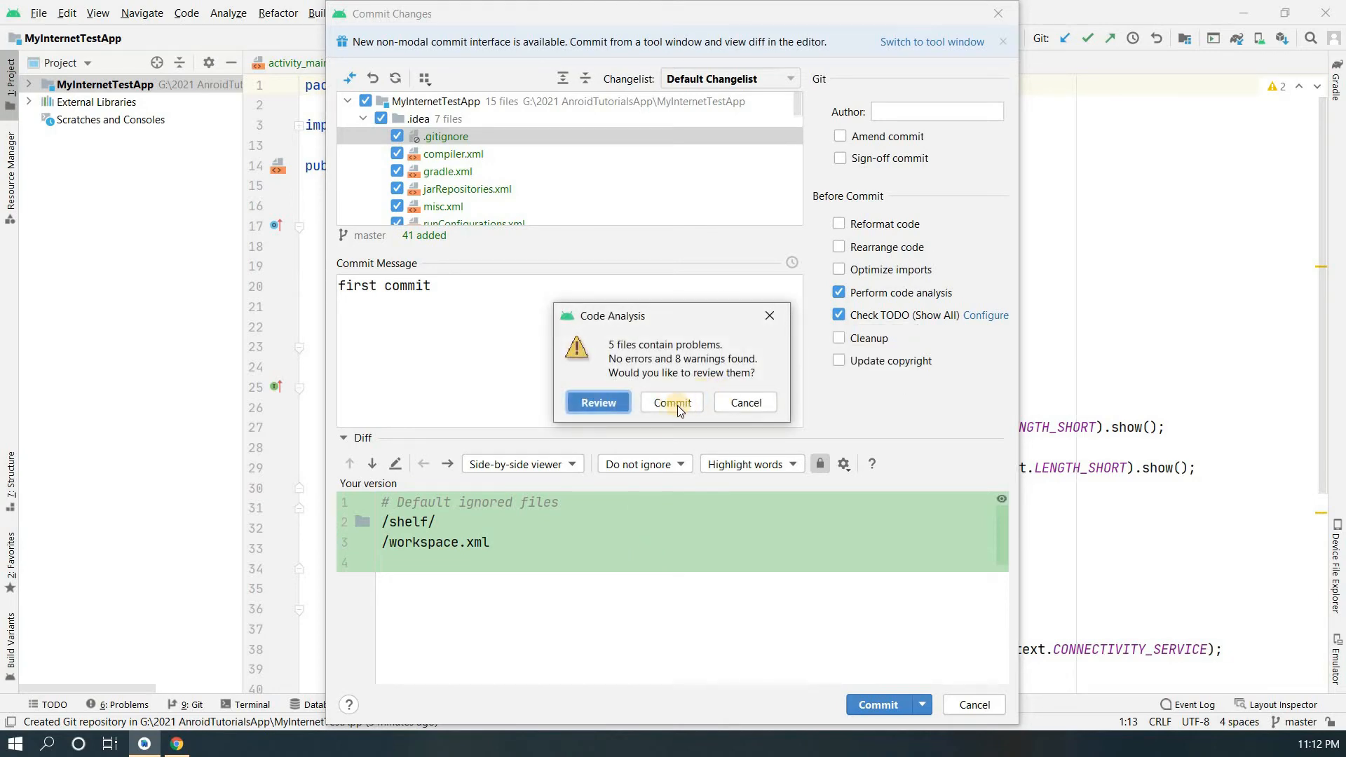
left_click(673, 403)
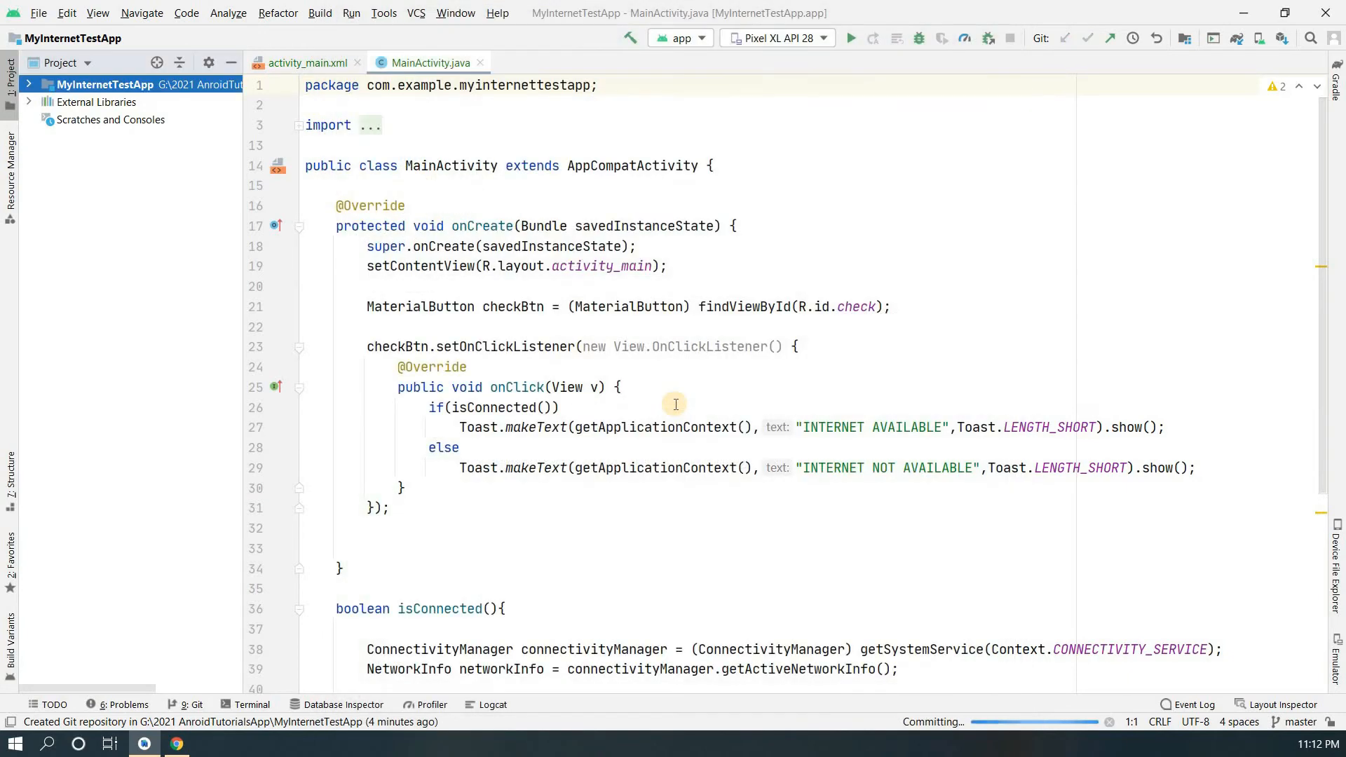
Expand the project tree through app, src, main and java to inspect the committed source files.
left_click(30, 84)
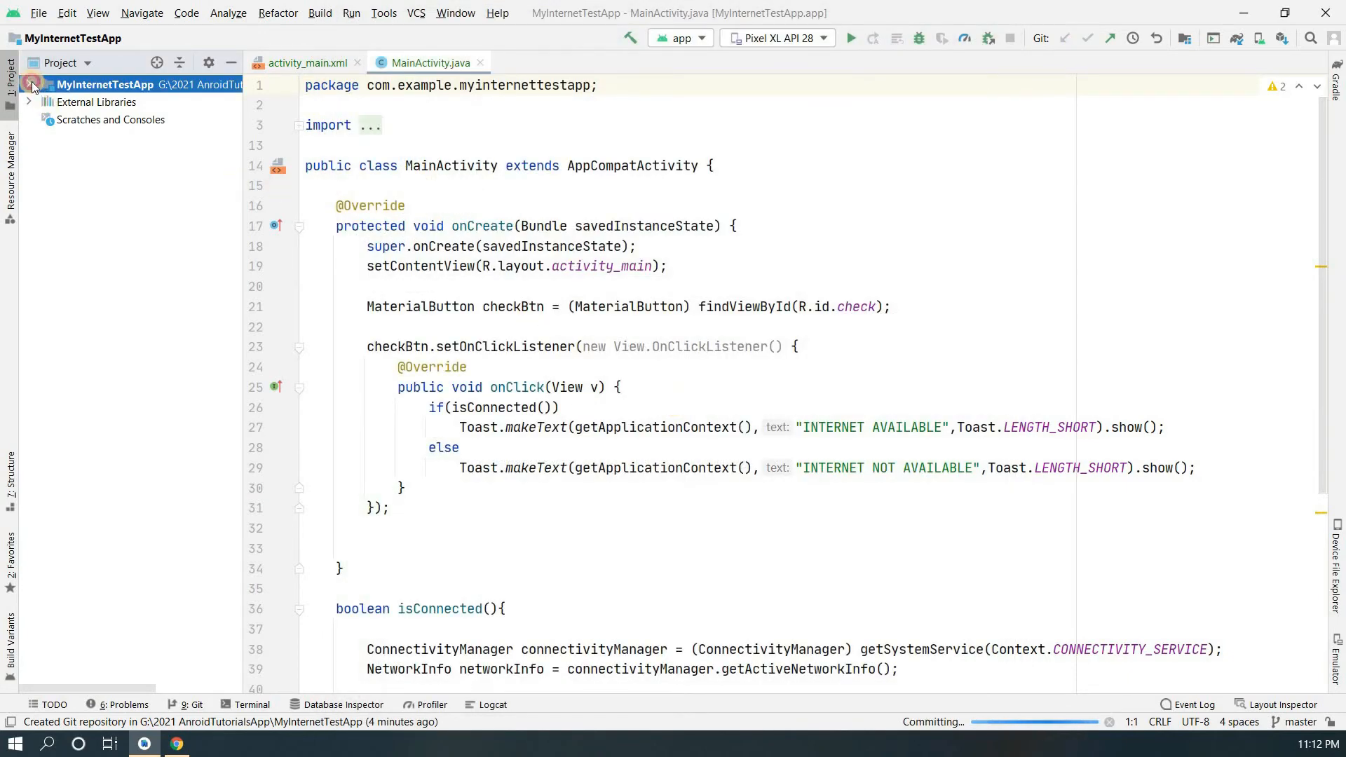
left_click(30, 84)
left_click(82, 137)
left_click(45, 137)
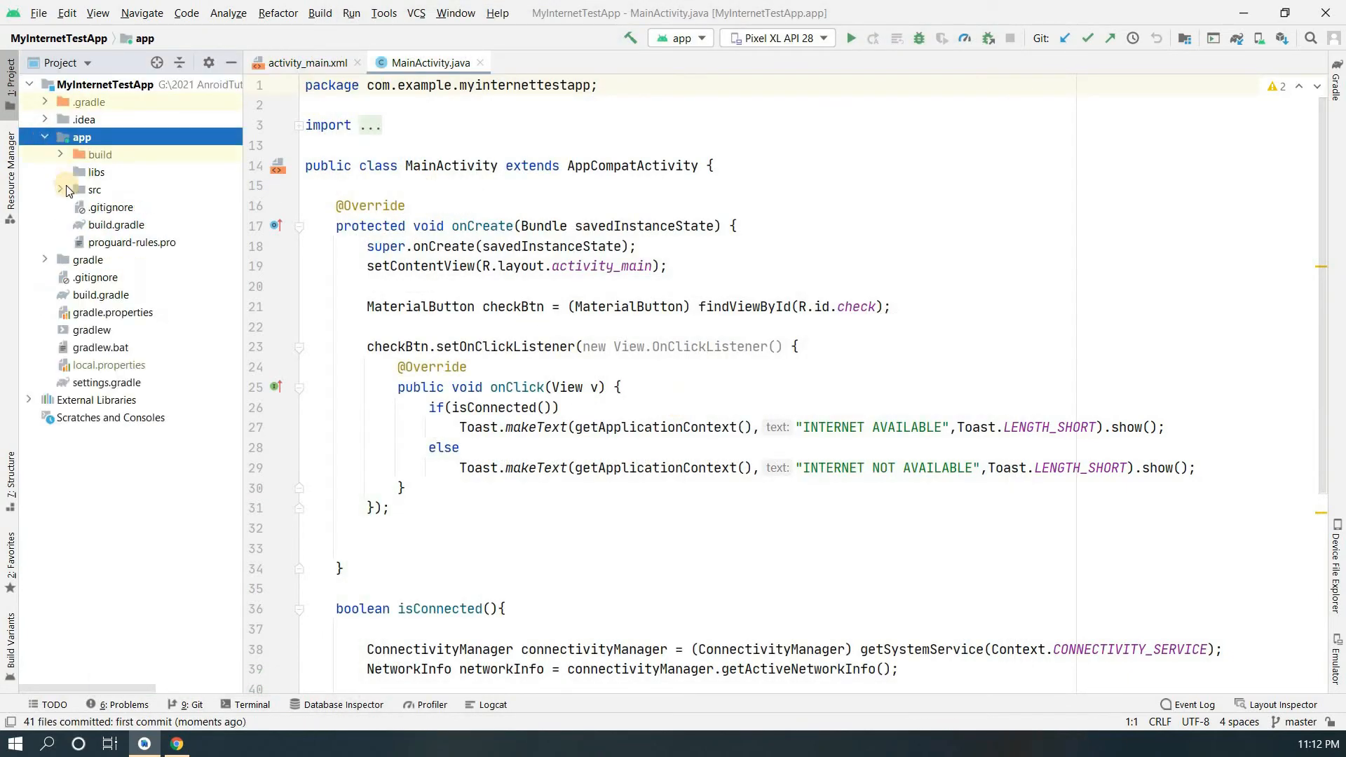
left_click(61, 189)
left_click(77, 224)
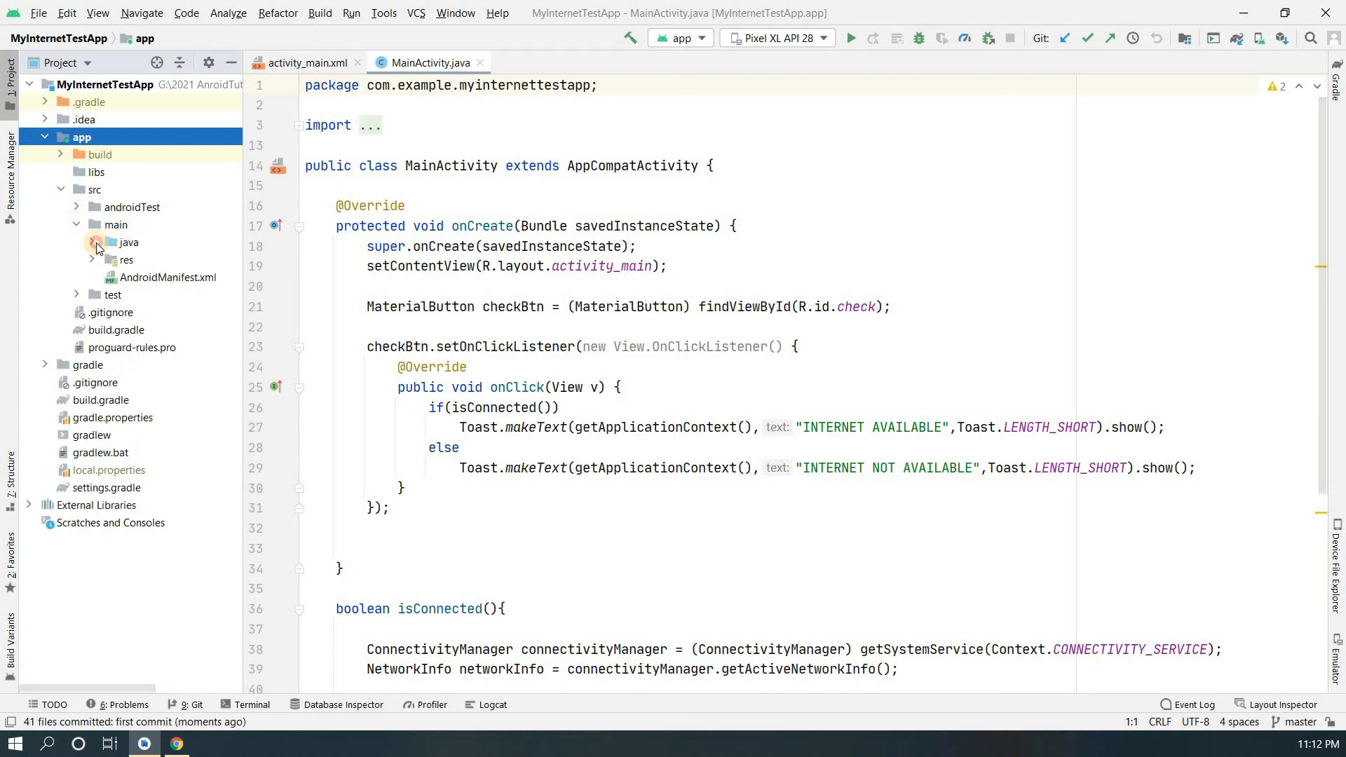
left_click(92, 242)
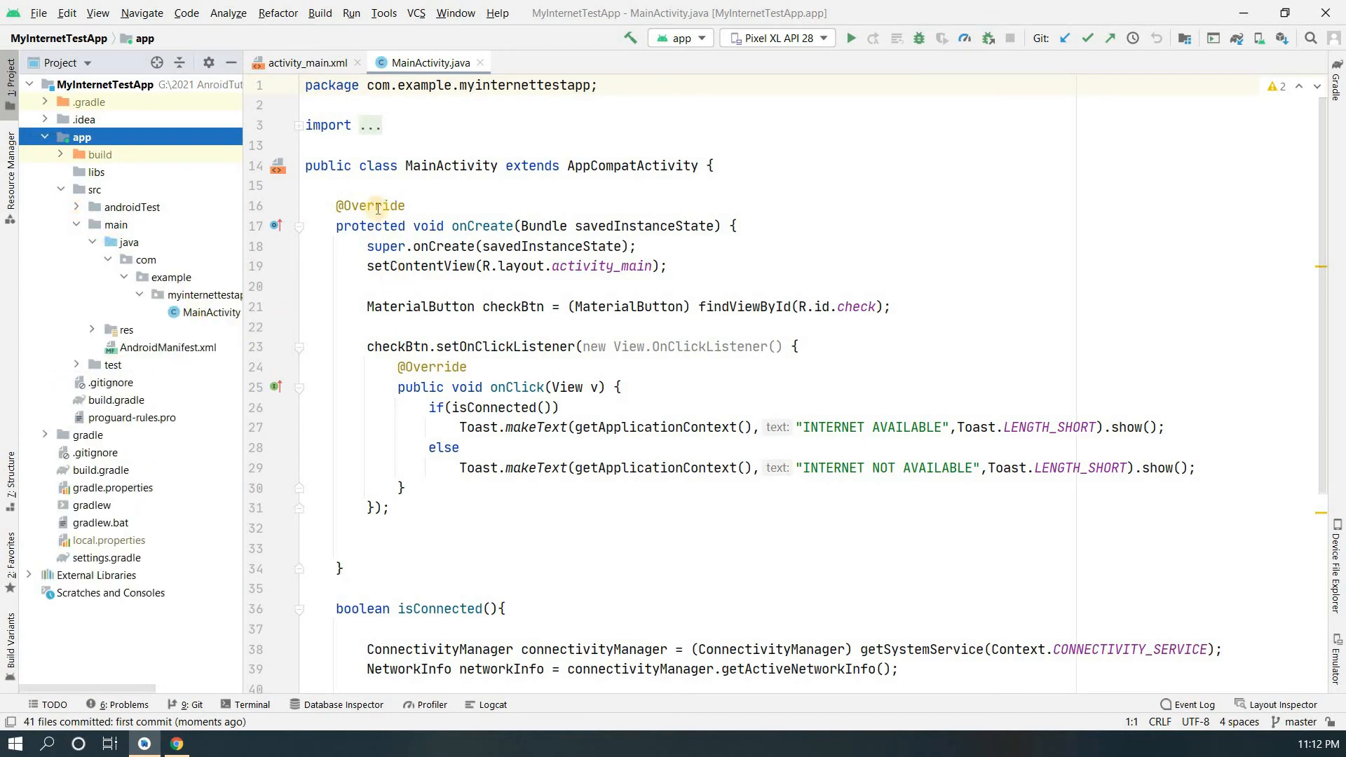
Open the Git push dialog for the MyInternetTestApp repository from the project's root folder.
mouse_move(378, 209)
left_click(98, 88)
right_click(98, 89)
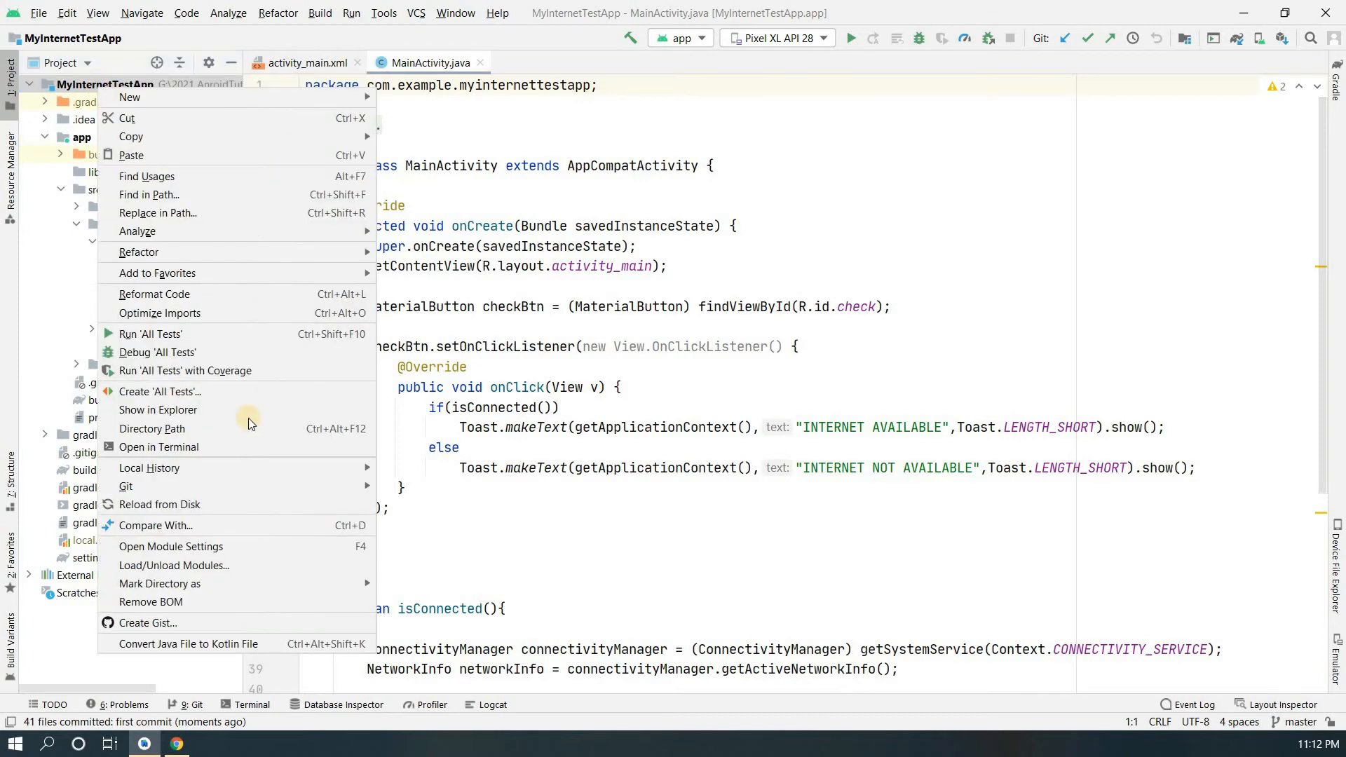
mouse_move(327, 488)
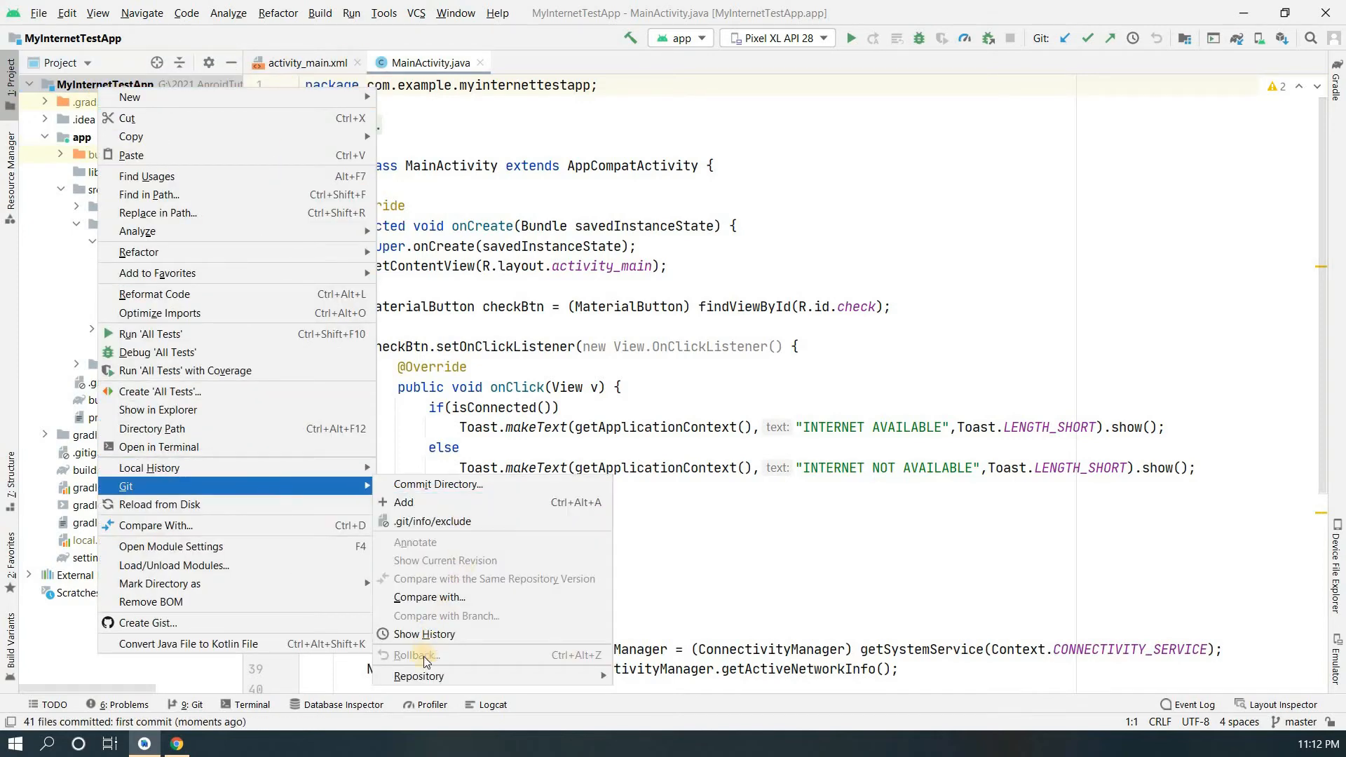
mouse_move(434, 675)
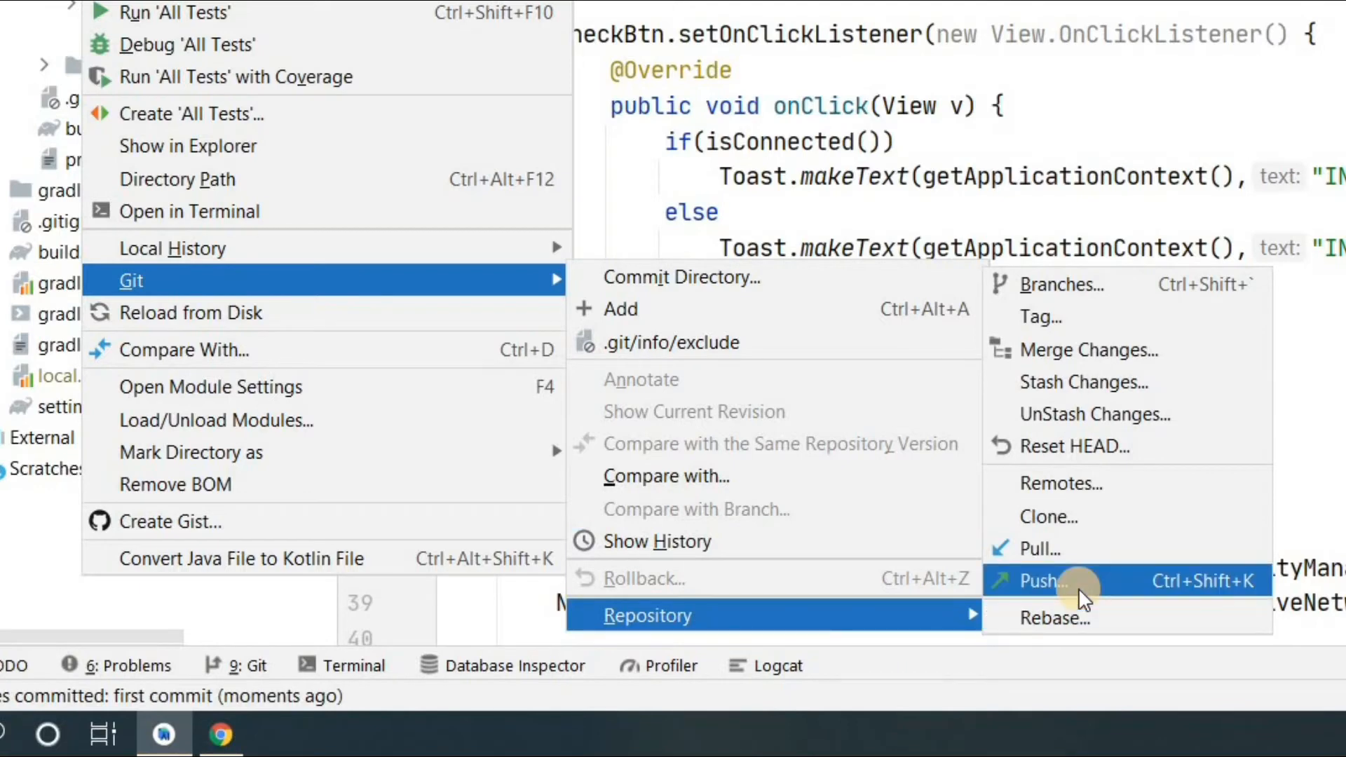
left_click(1080, 589)
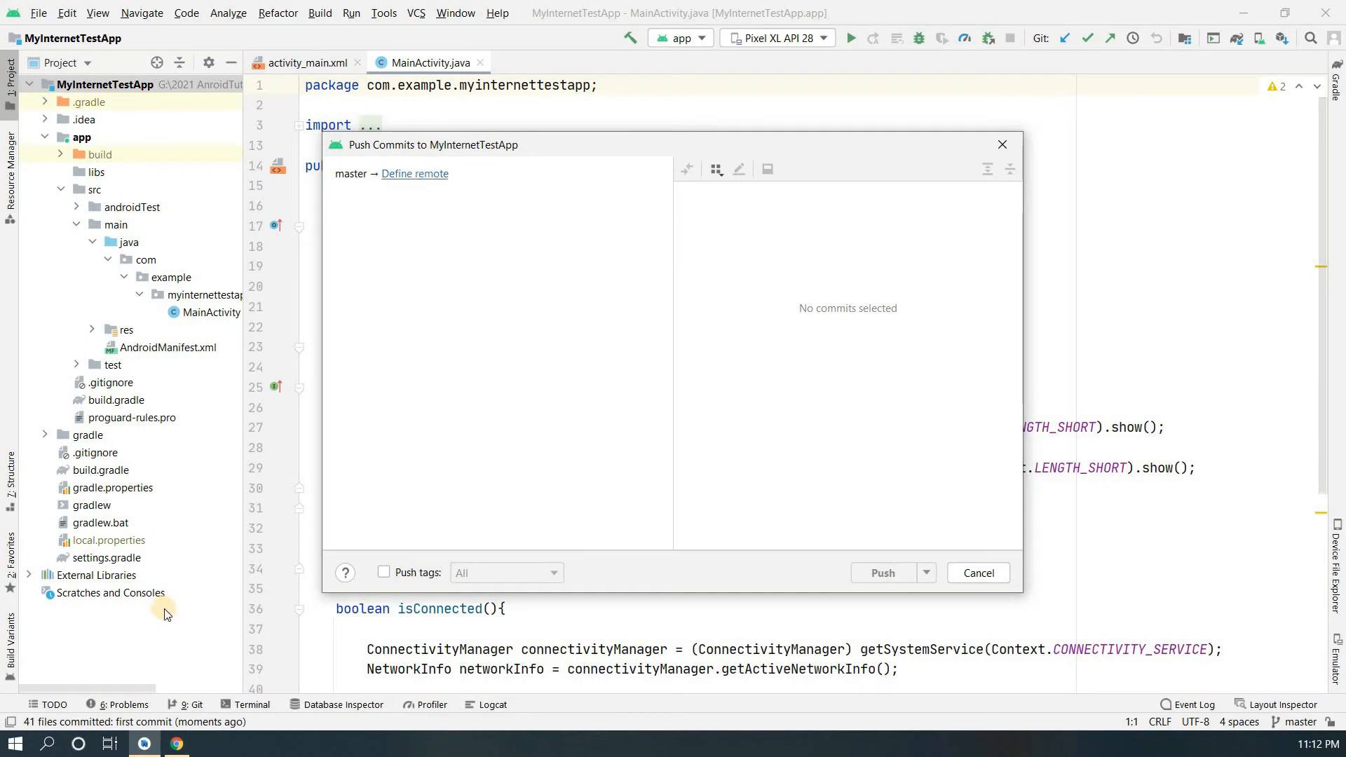
Define the remote origin for the push, using the HTTPS URL copied from the MyInternetTestApp repository page on GitHub in Chrome.
left_click(435, 173)
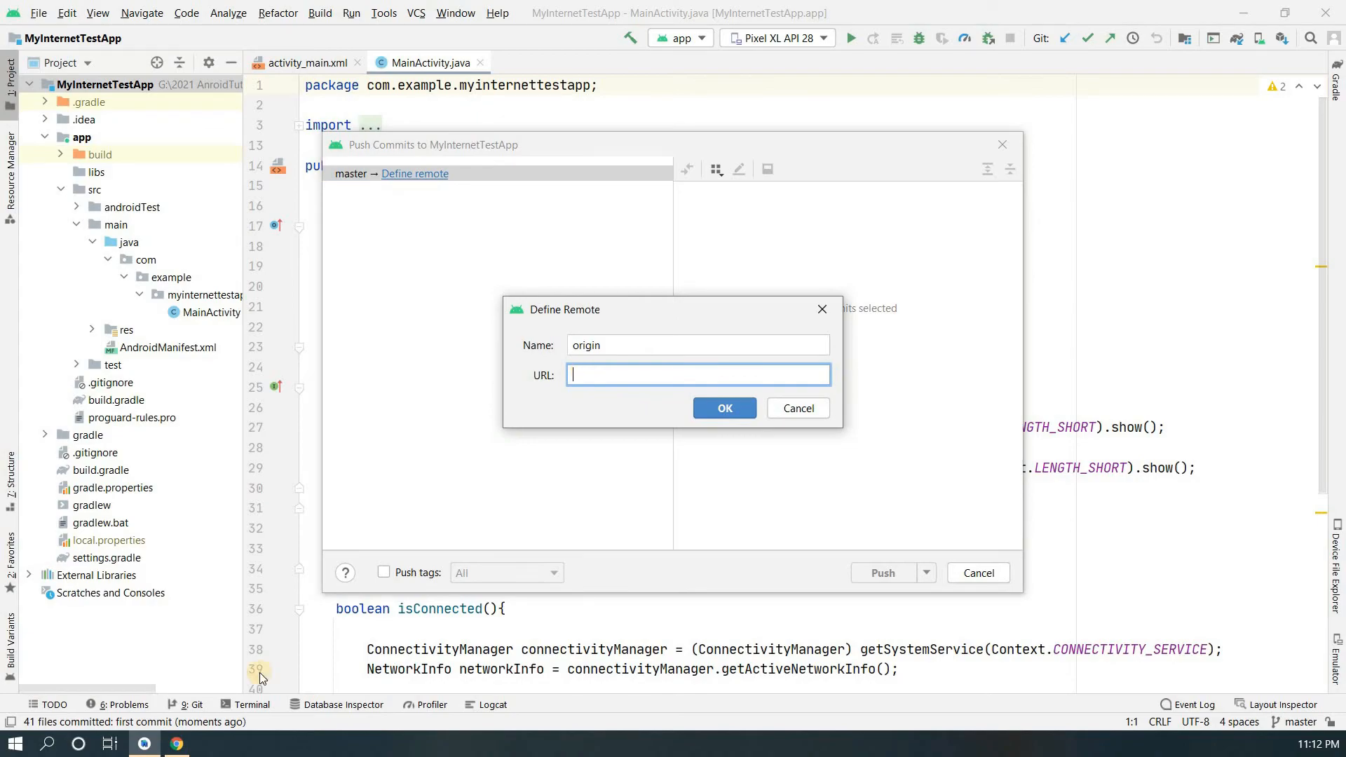
left_click(176, 743)
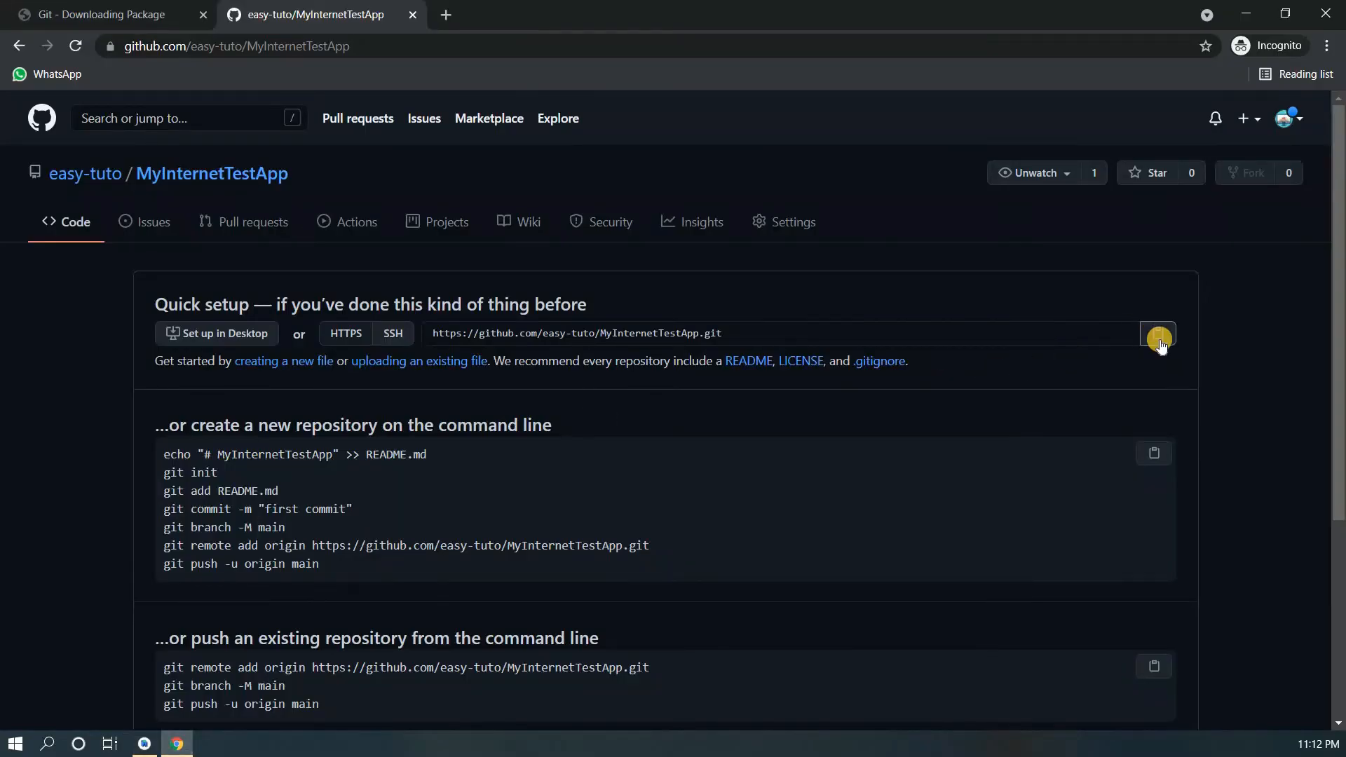
left_click(1160, 339)
left_click(148, 754)
key("ctrl+v")
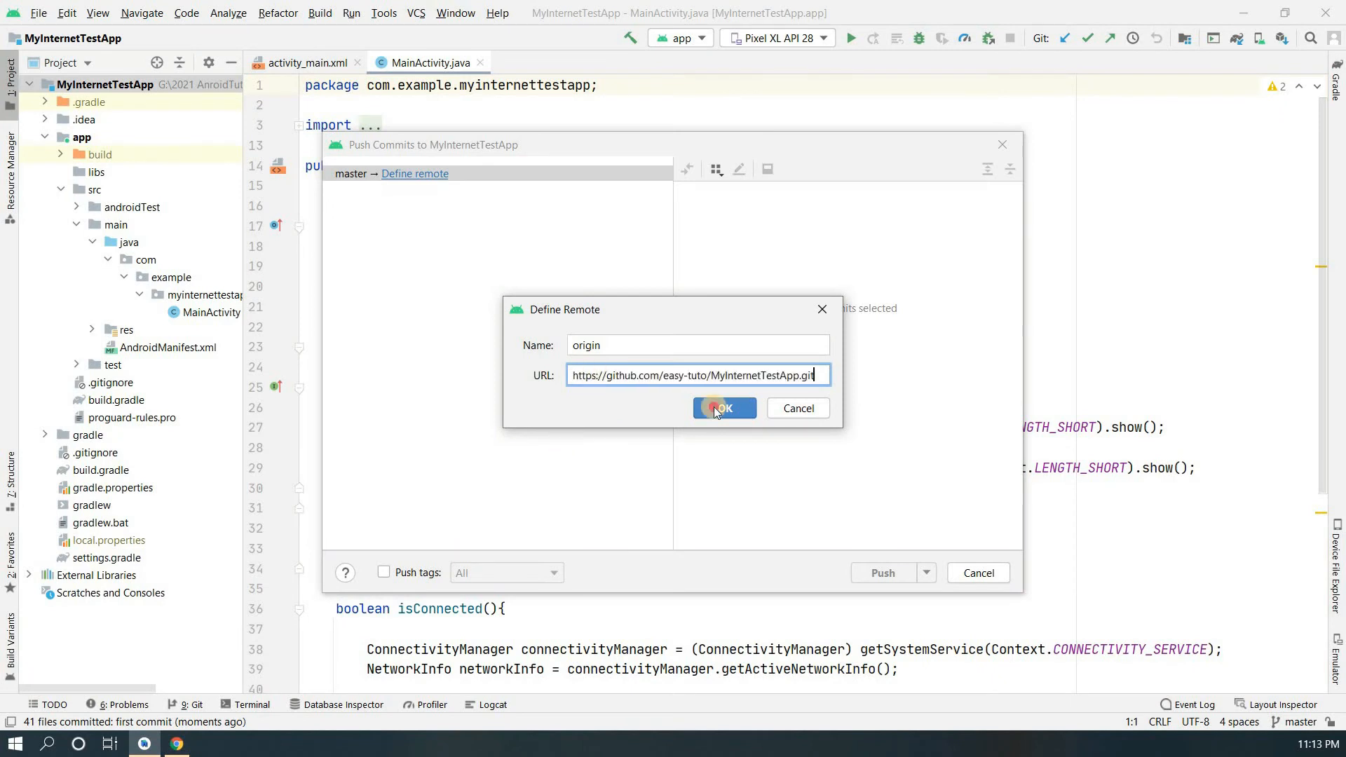
left_click(721, 410)
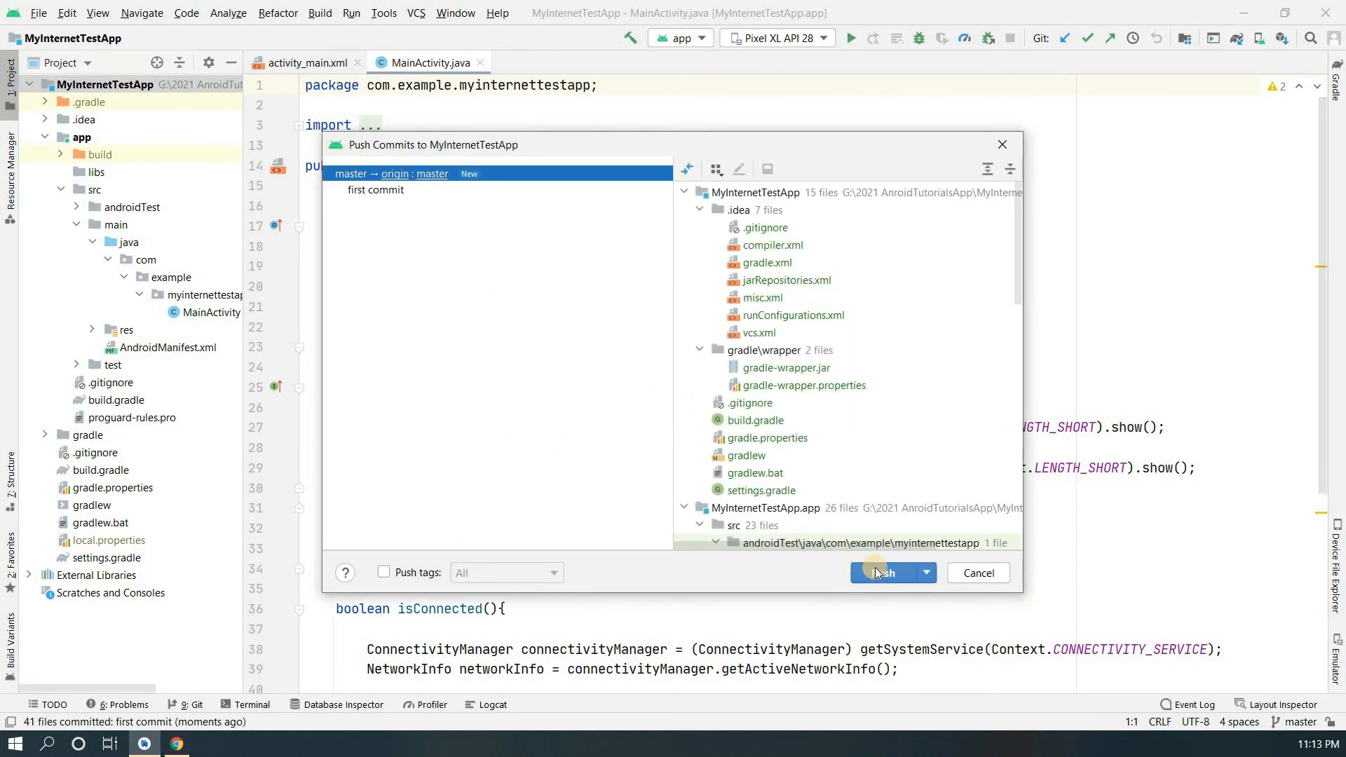
Push the first commit to origin master, and reload the MyInternetTestApp repository page on GitHub in Chrome to check the uploaded files.
left_click(888, 573)
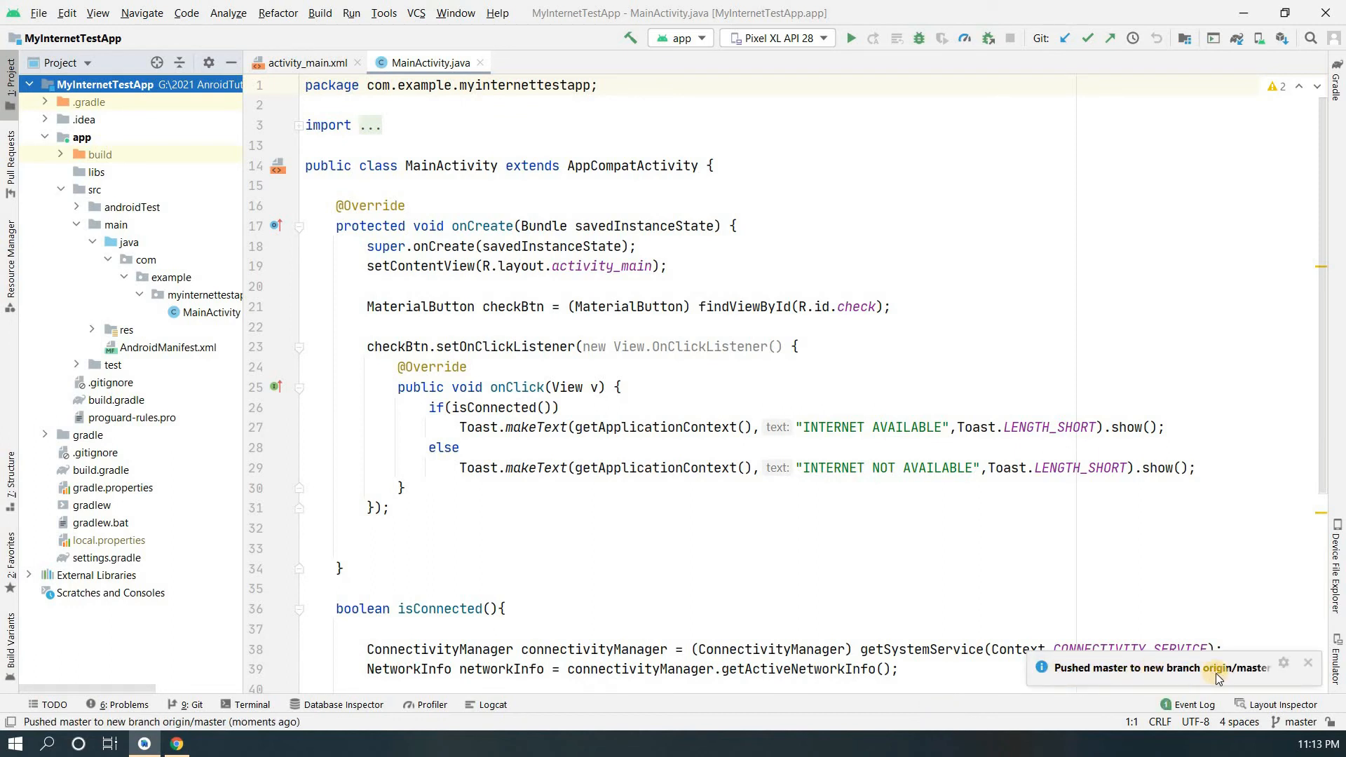
left_click(188, 744)
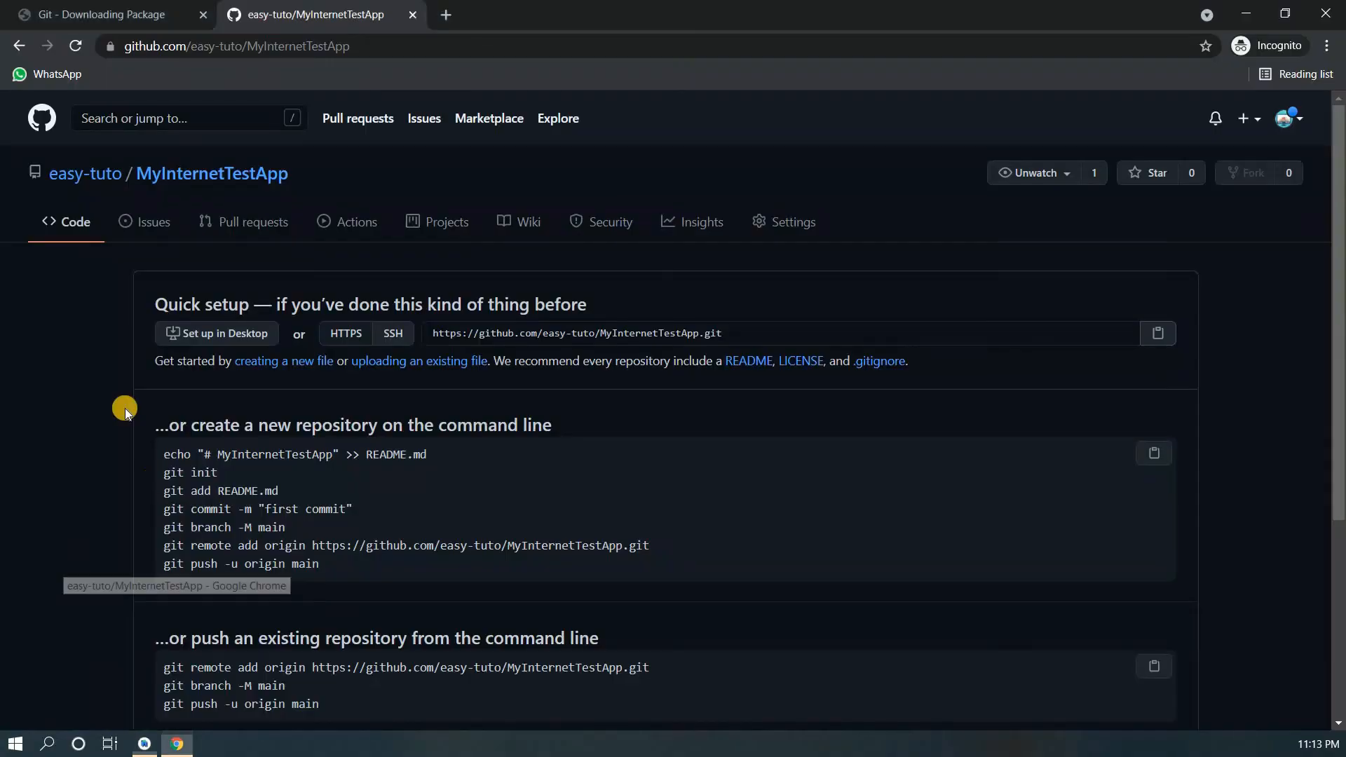
left_click(75, 46)
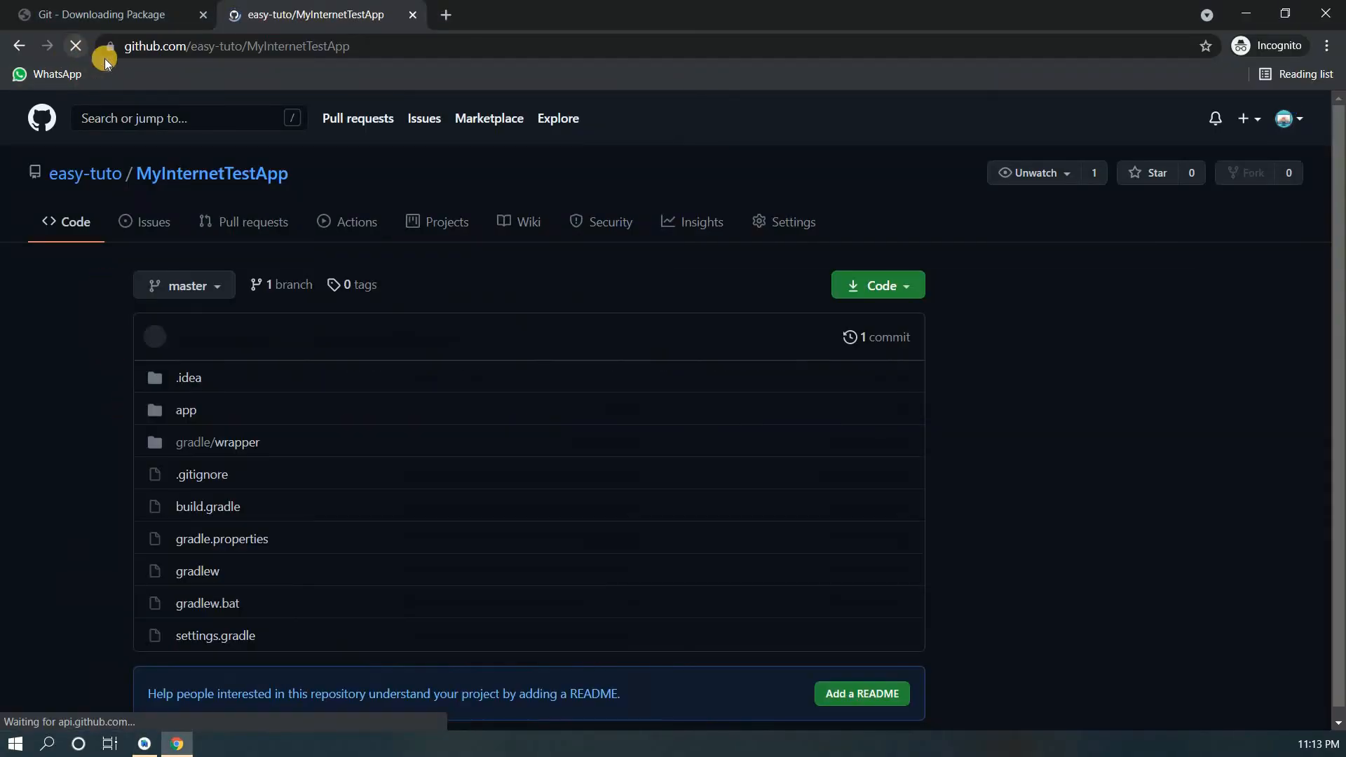
scroll(254, 553, "down", 3)
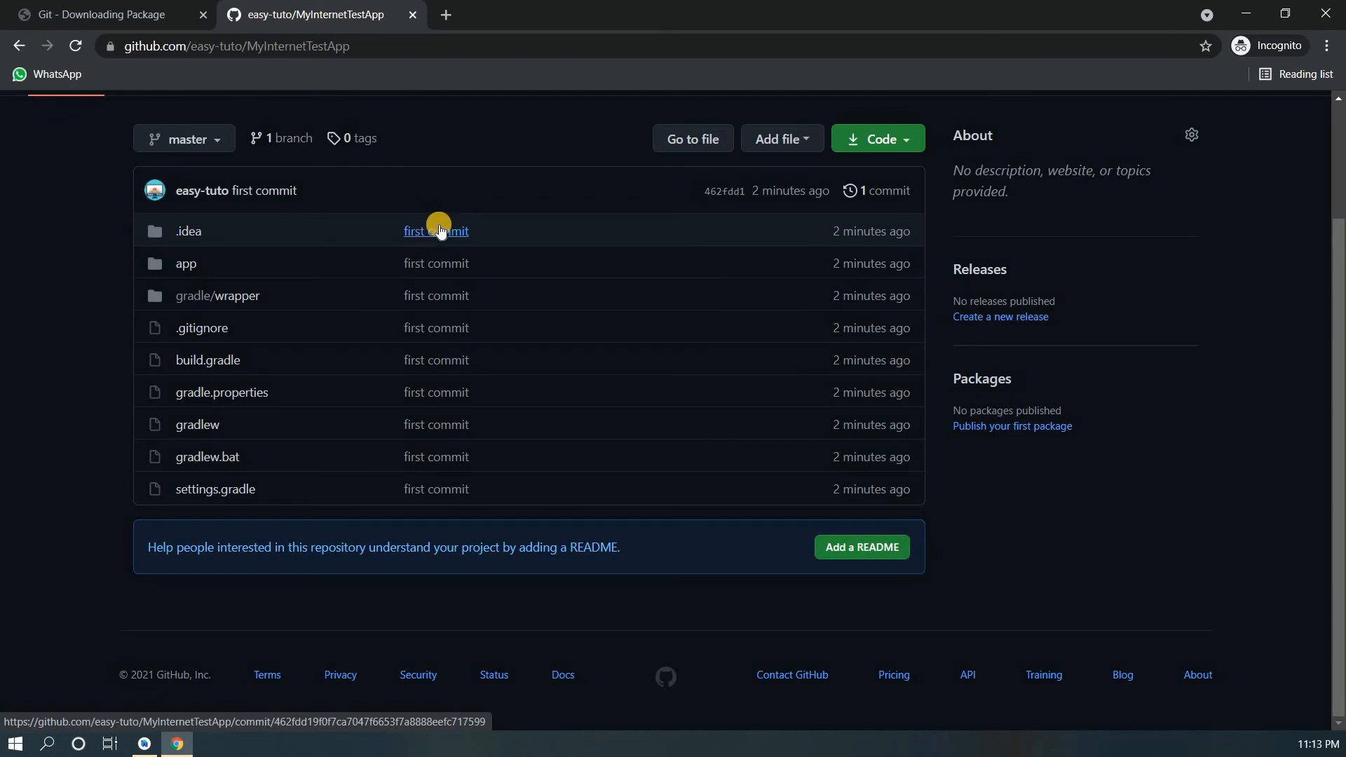
Switch back to Android Studio with the MyInternetTestApp project's MainActivity.java in view.
left_click(144, 743)
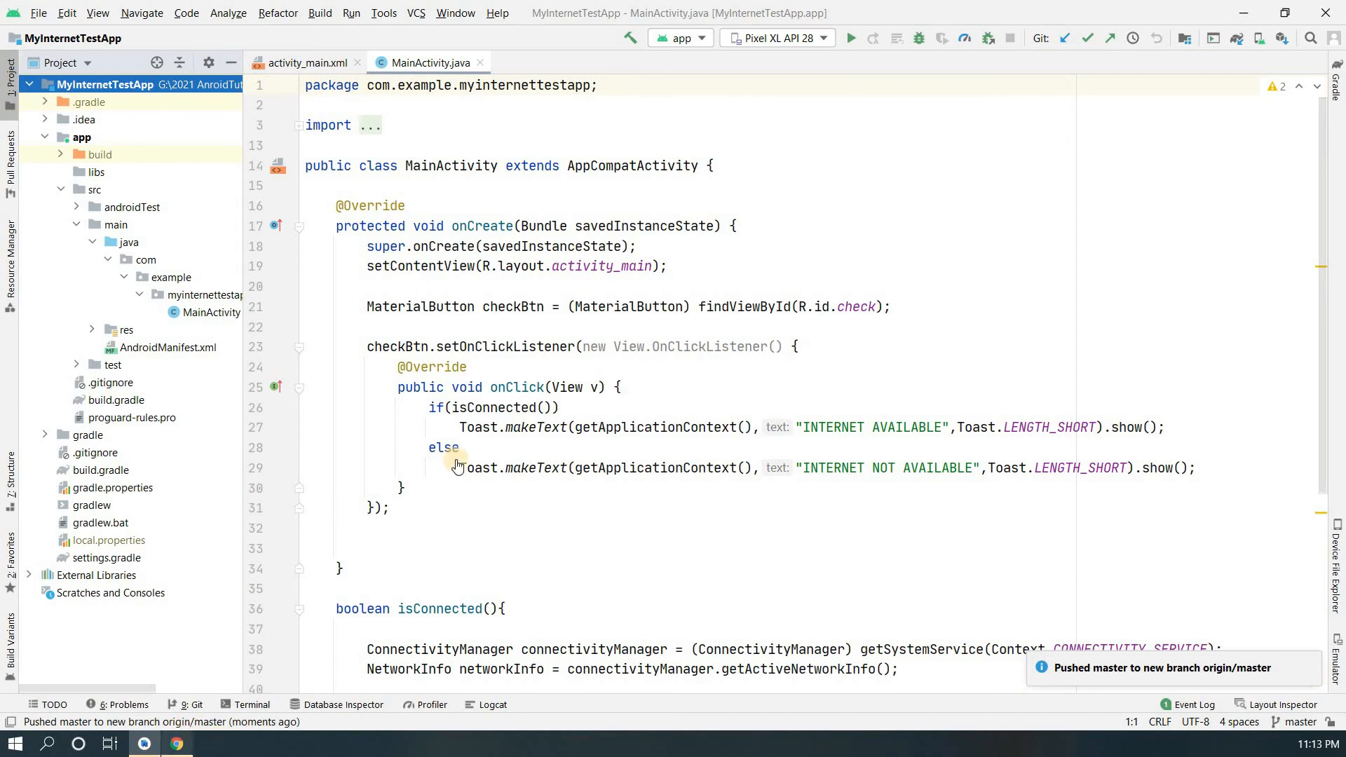
left_click(149, 740)
left_click(146, 742)
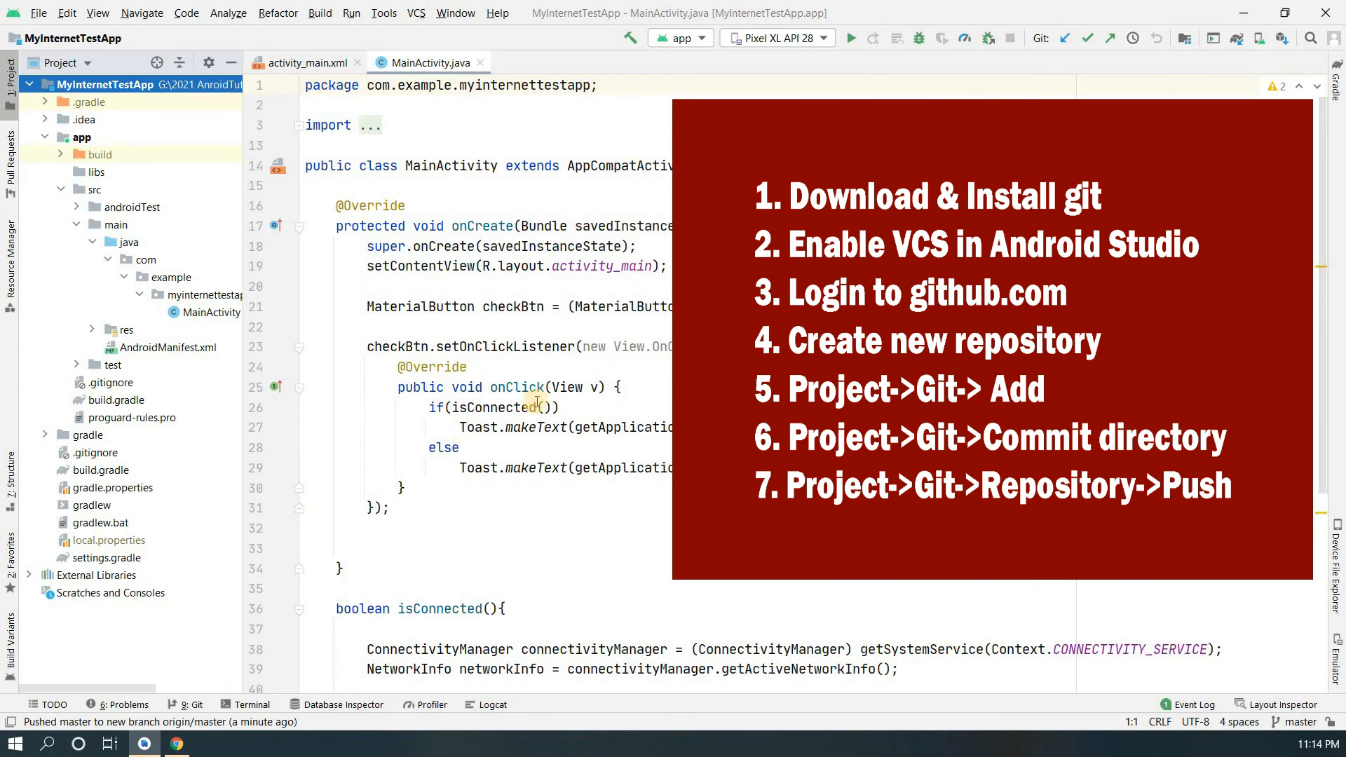
mouse_move(537, 406)
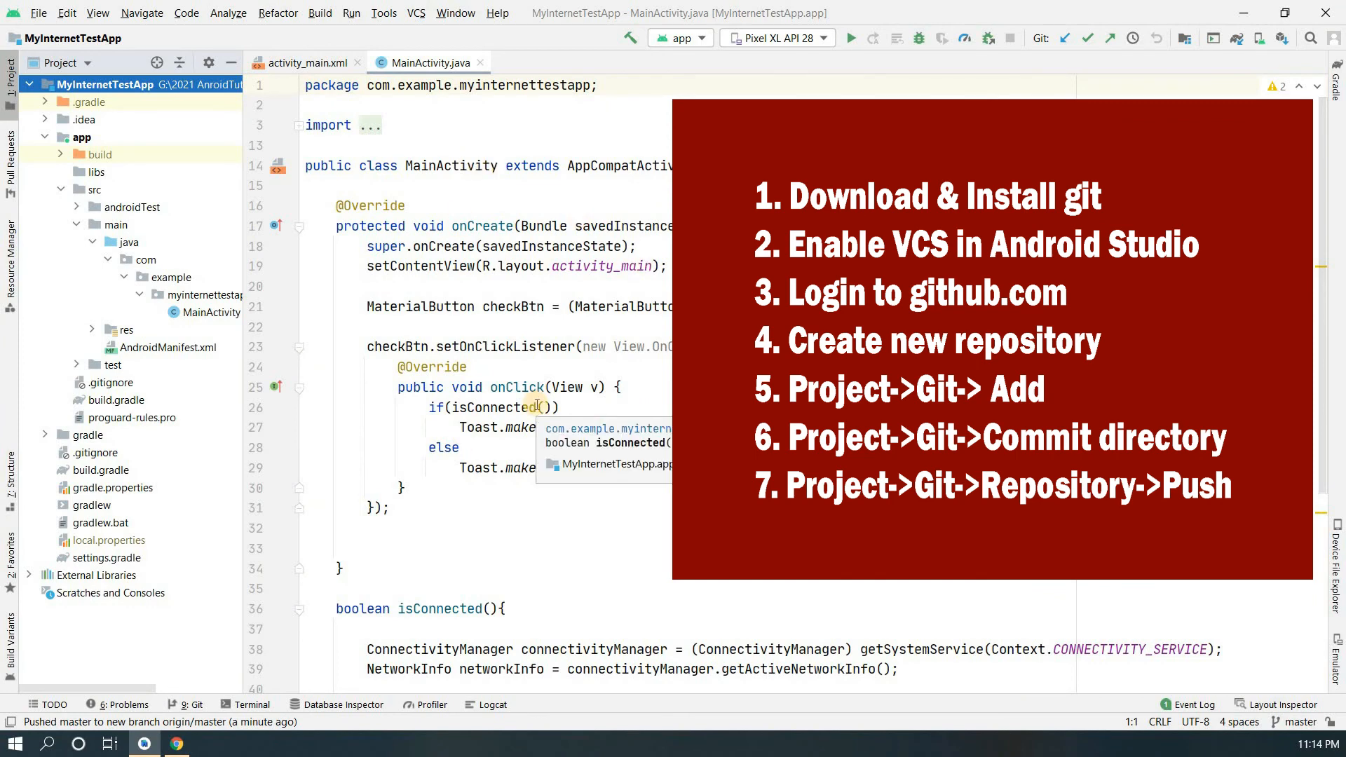